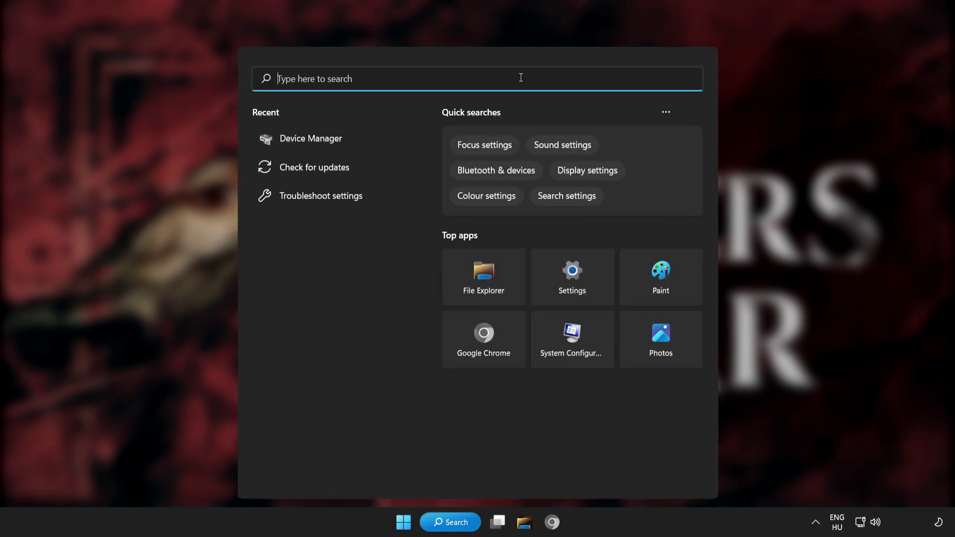
# Find and open Device Manager, and maximize its window
pyautogui.write('device m')
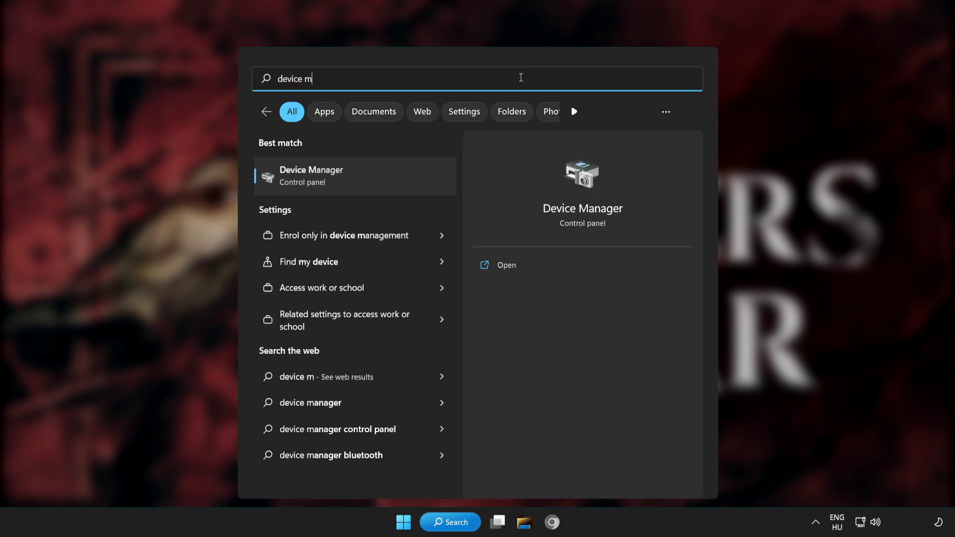
pyautogui.write('anager')
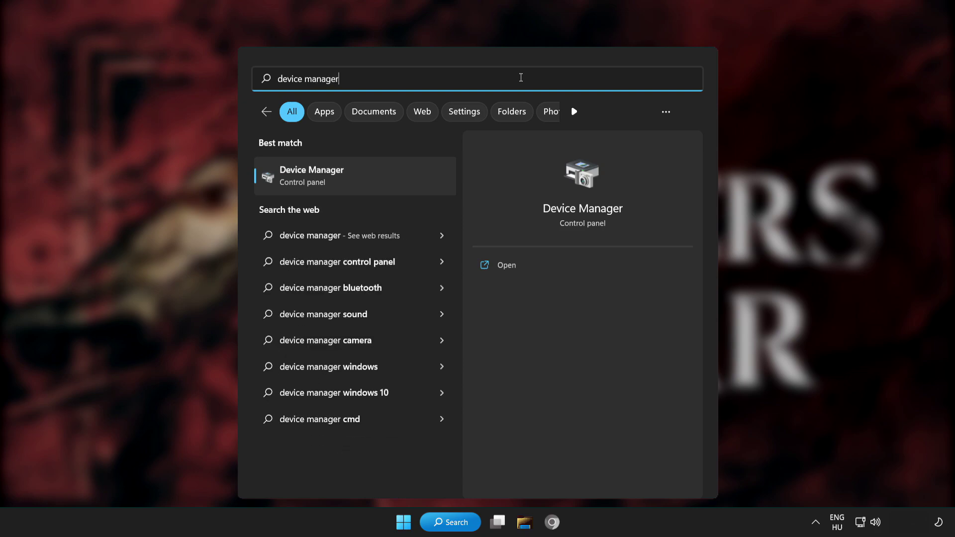
pyautogui.click(396, 175)
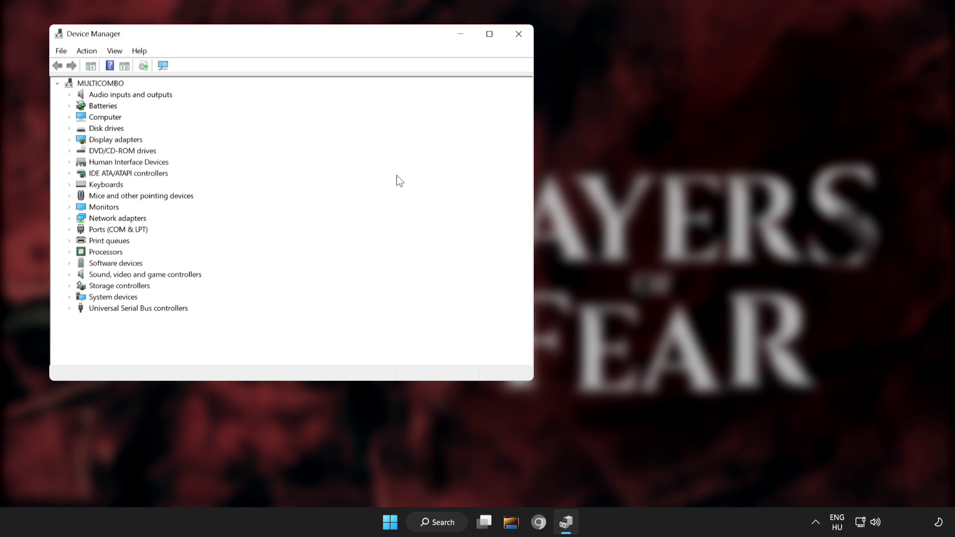
pyautogui.click(489, 36)
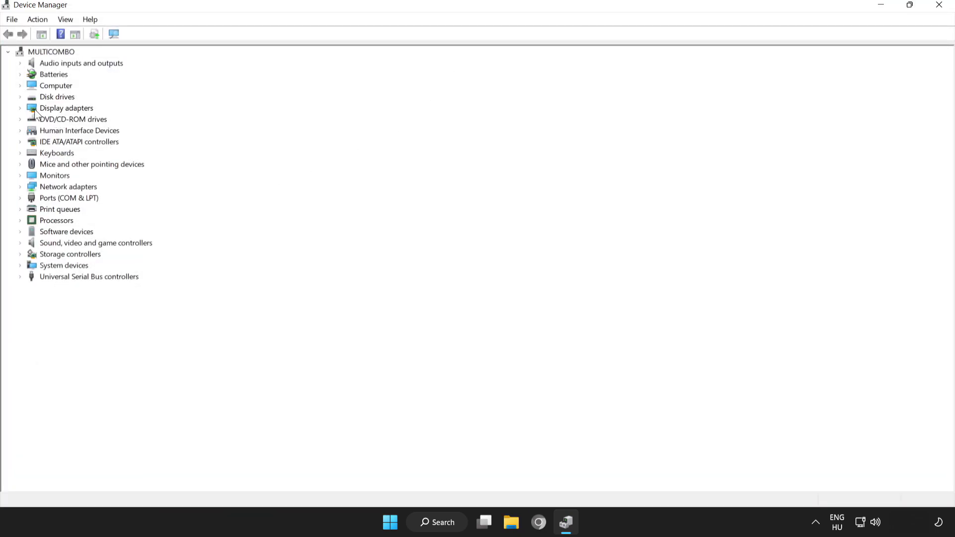
# Update the VMware SVGA 3D display adapter's driver using the automatic driver search, then close the wizard and Device Manager
pyautogui.click(56, 109)
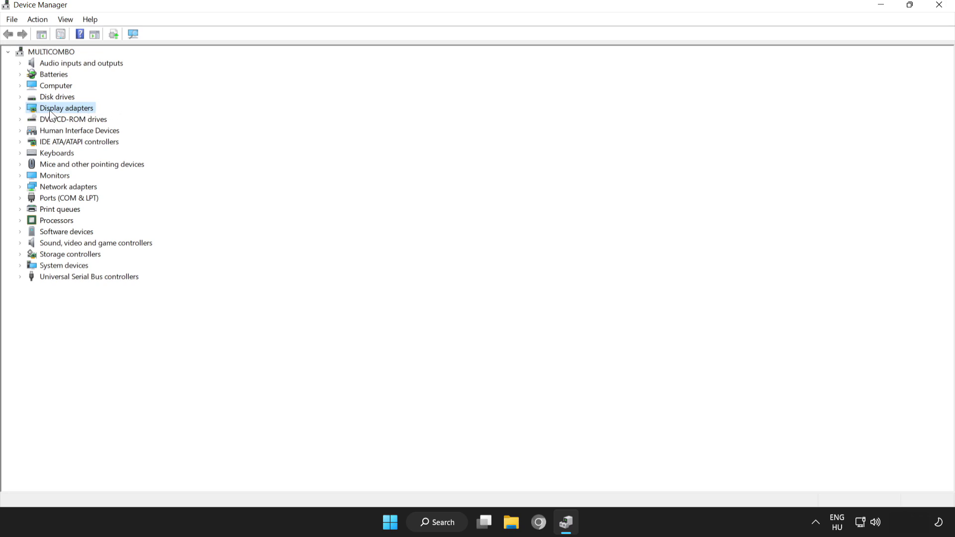
pyautogui.click(19, 108)
pyautogui.click(59, 120)
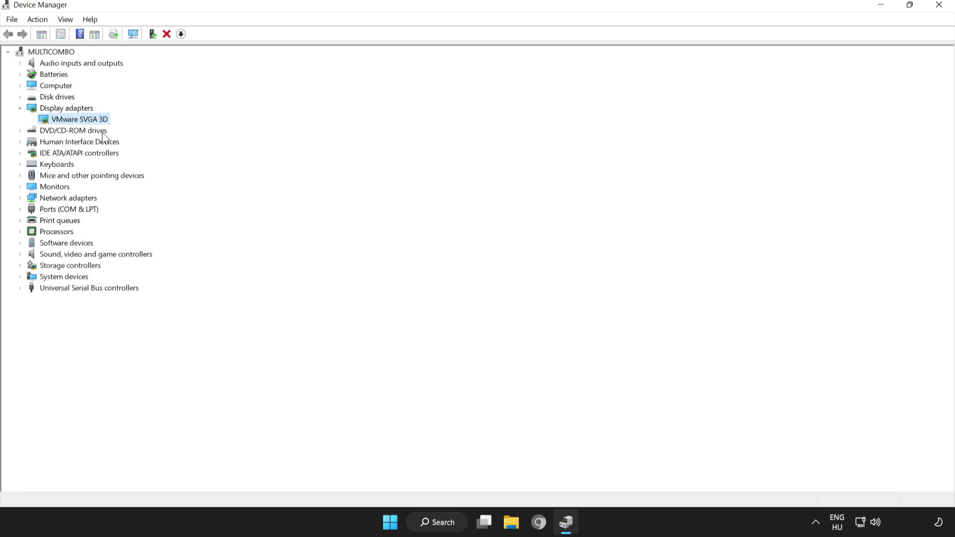
pyautogui.rightClick(70, 118)
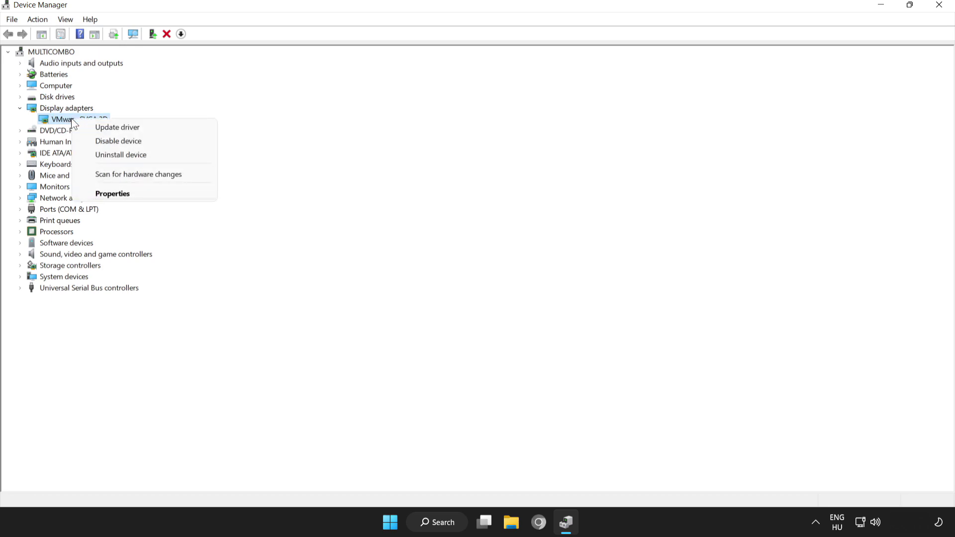
pyautogui.click(117, 128)
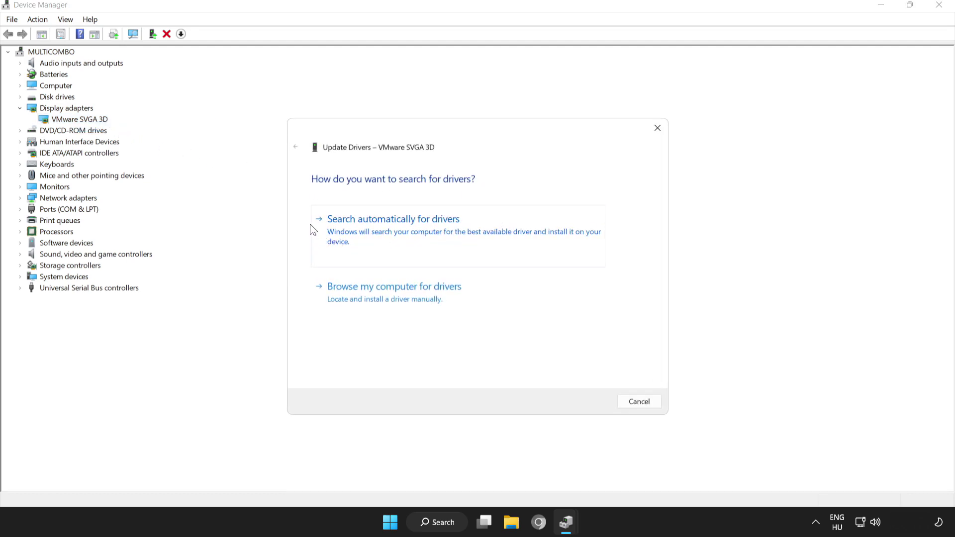
pyautogui.click(406, 224)
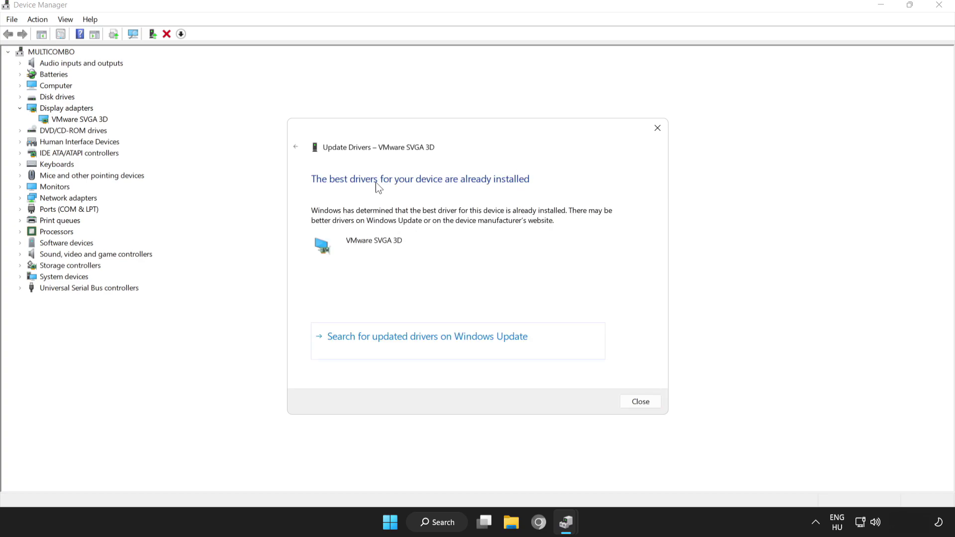
pyautogui.click(647, 402)
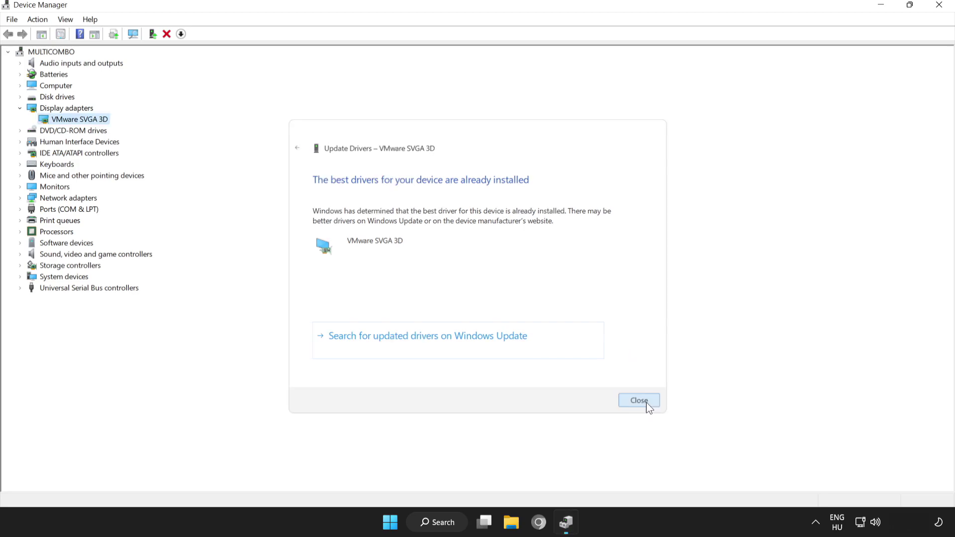
pyautogui.click(940, 6)
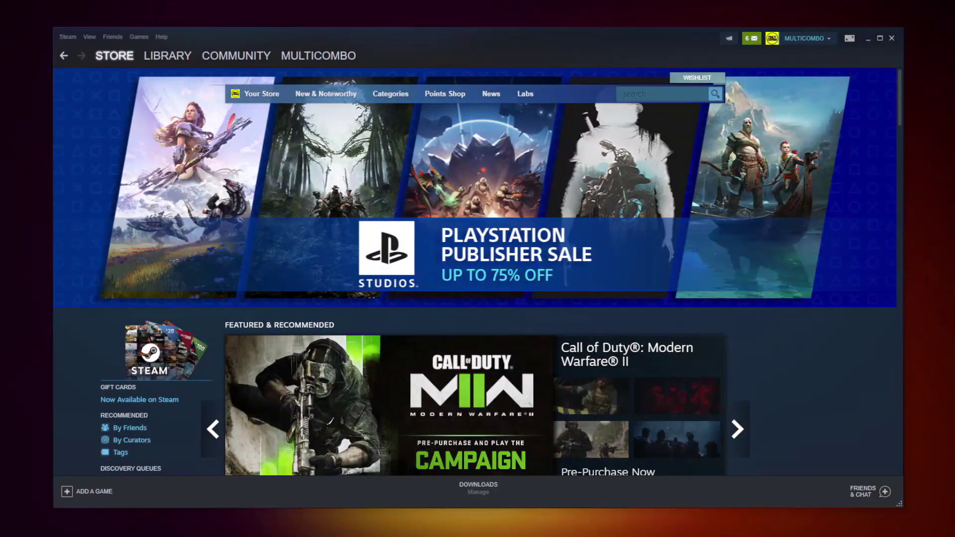
# Switch to Steam and verify the integrity of the local files of the game under Favorites in the library
pyautogui.click(164, 56)
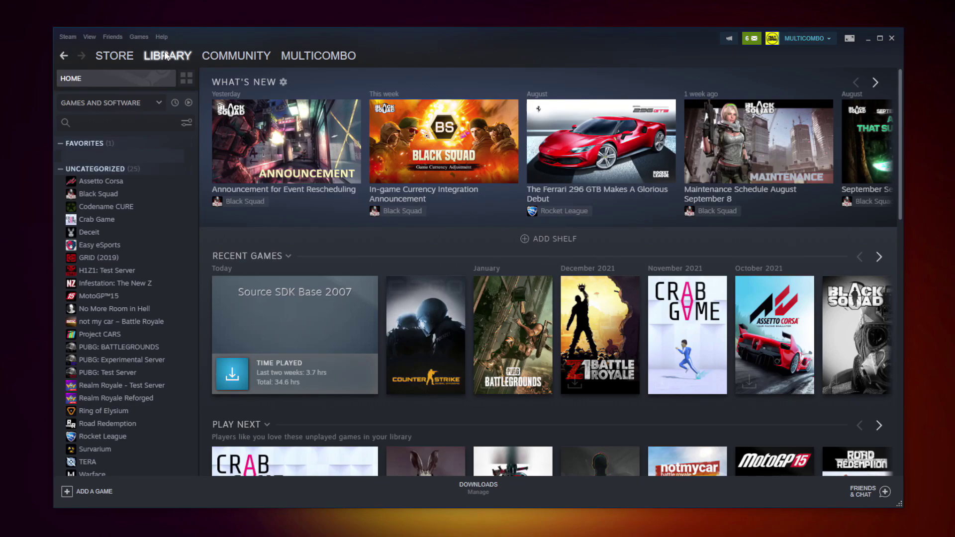
pyautogui.rightClick(186, 158)
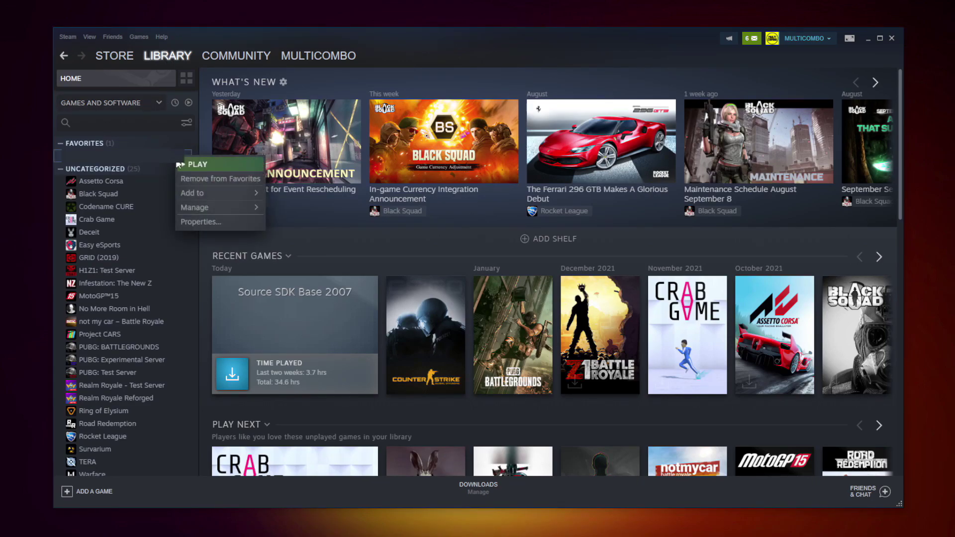
pyautogui.click(213, 221)
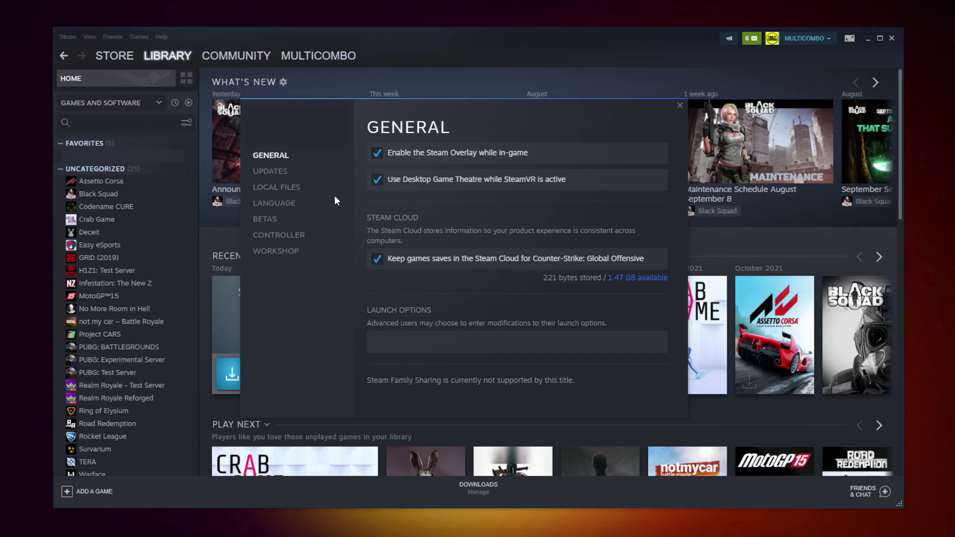
pyautogui.click(280, 189)
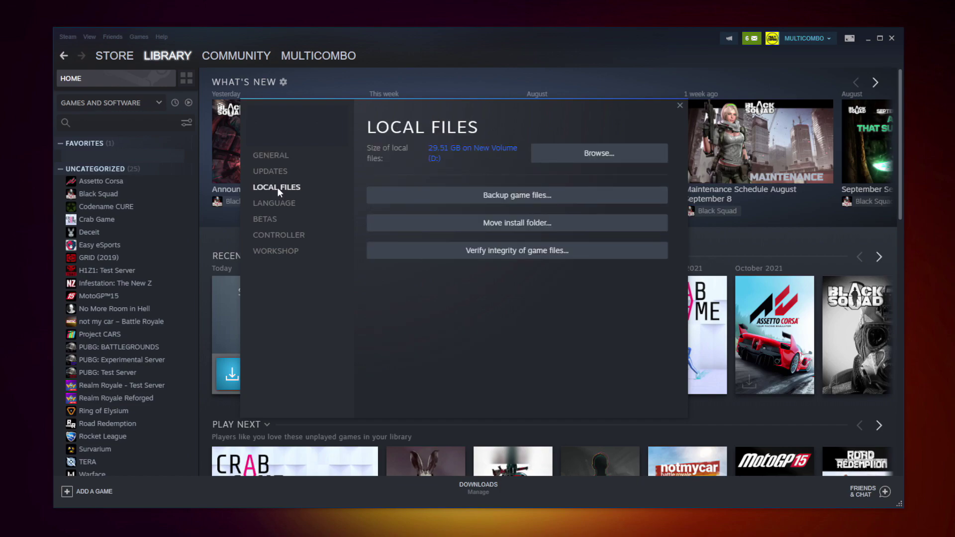
pyautogui.click(517, 252)
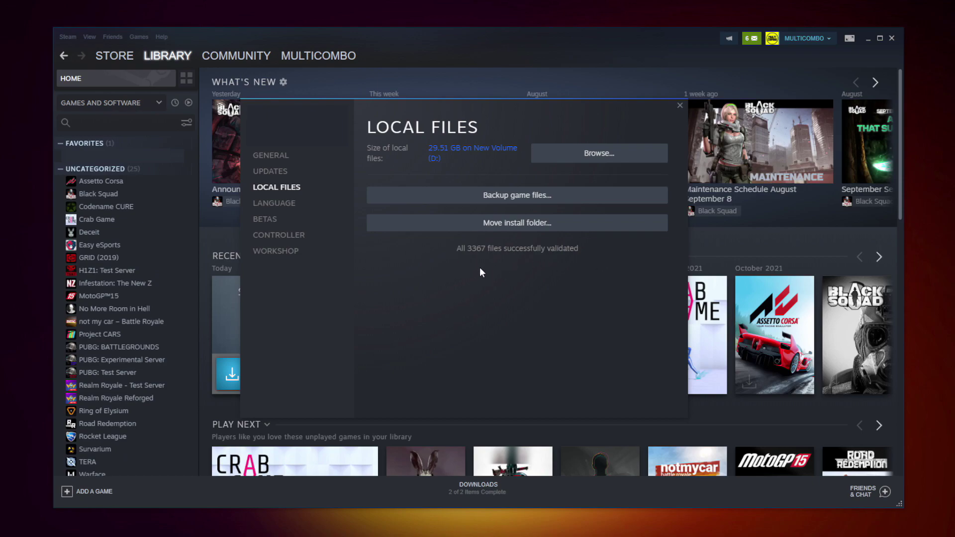
# Browse to the game's install folder and open the properties of its application file
pyautogui.click(580, 157)
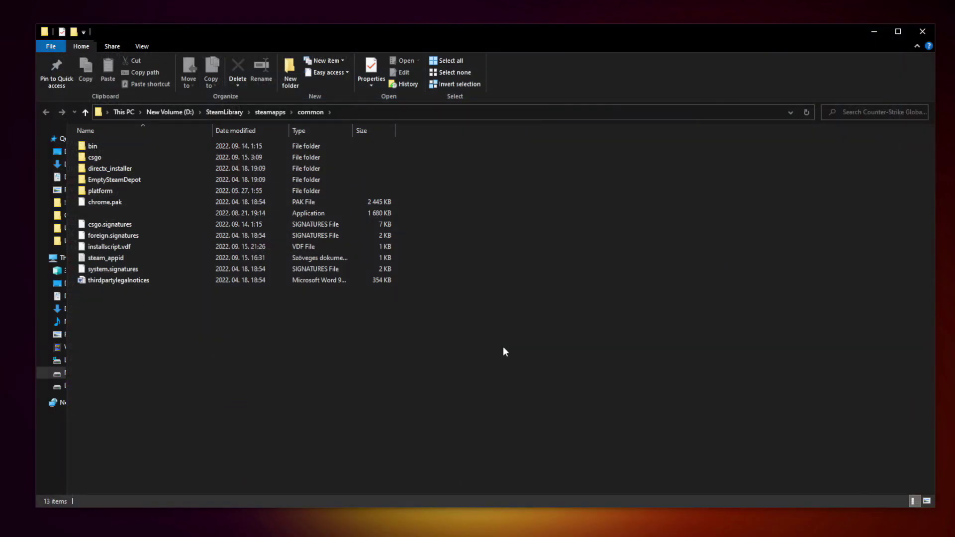
pyautogui.click(185, 215)
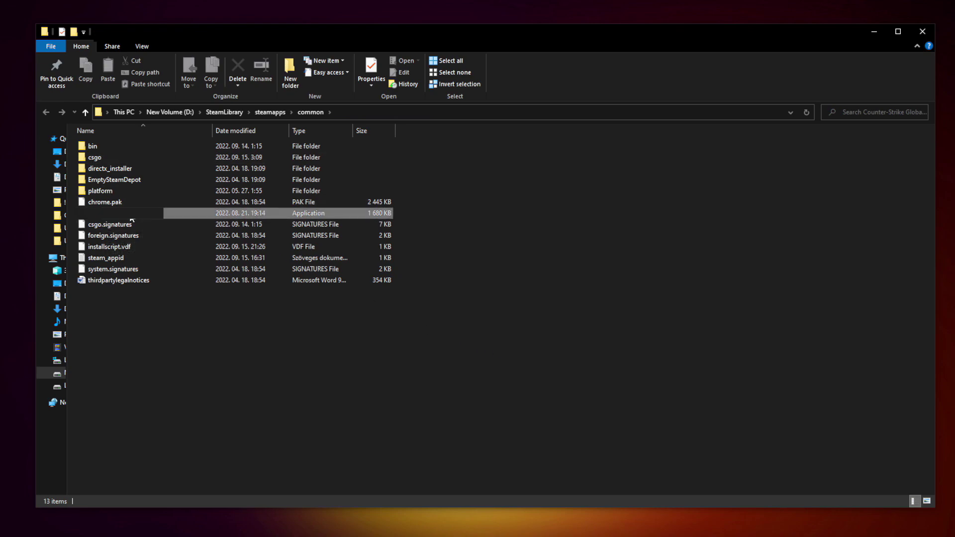
pyautogui.rightClick(191, 214)
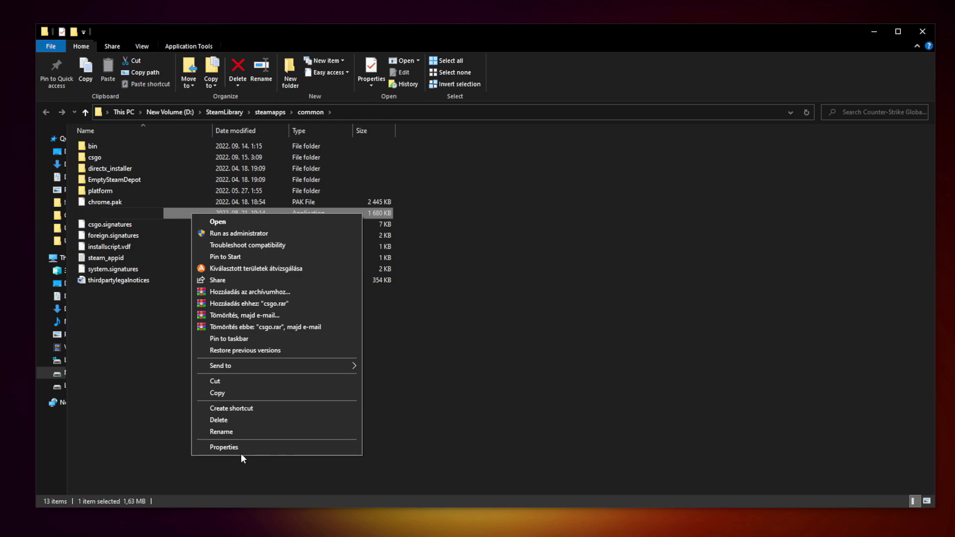
pyautogui.click(275, 446)
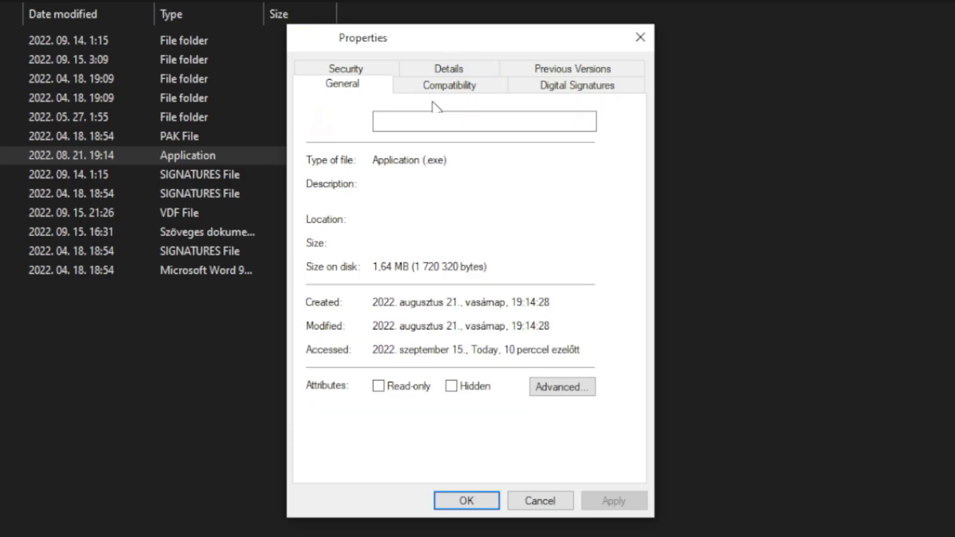
# Set the game's application to Windows 8 compatibility mode, disable fullscreen optimizations, run it as an administrator, and apply the changes
pyautogui.click(449, 85)
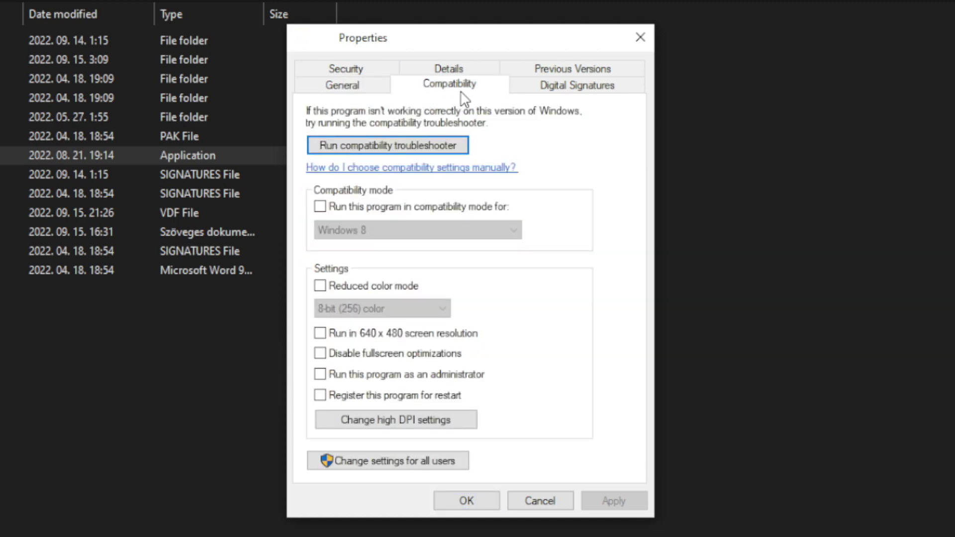
pyautogui.click(324, 208)
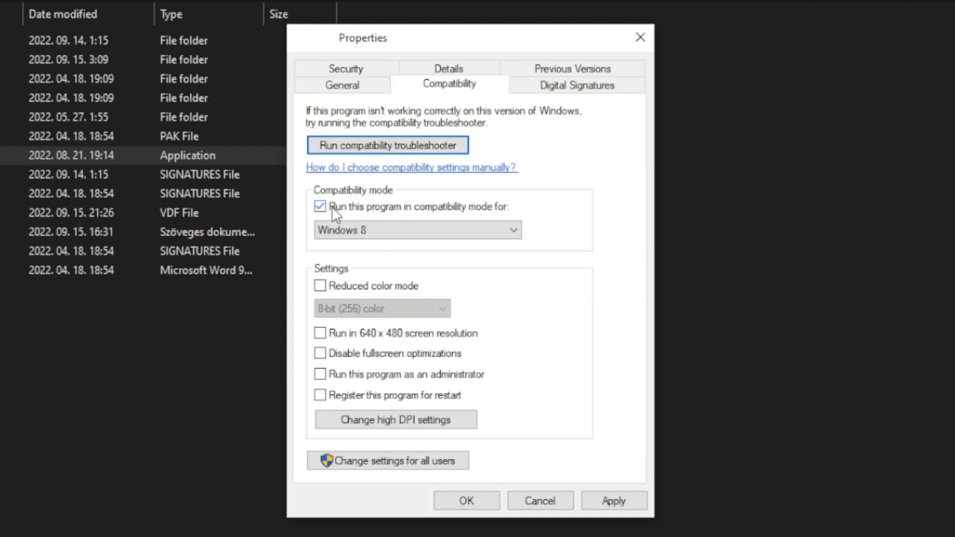
pyautogui.click(461, 229)
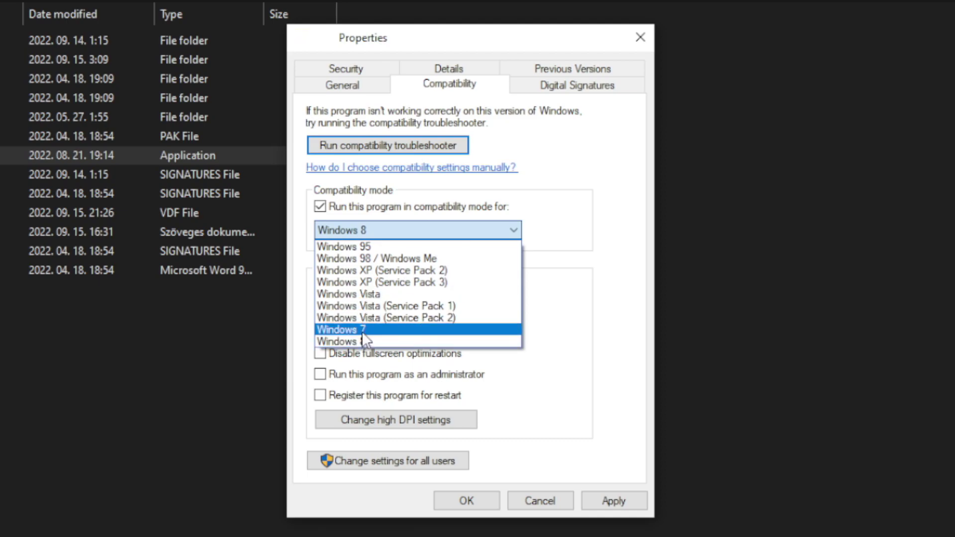
pyautogui.click(369, 343)
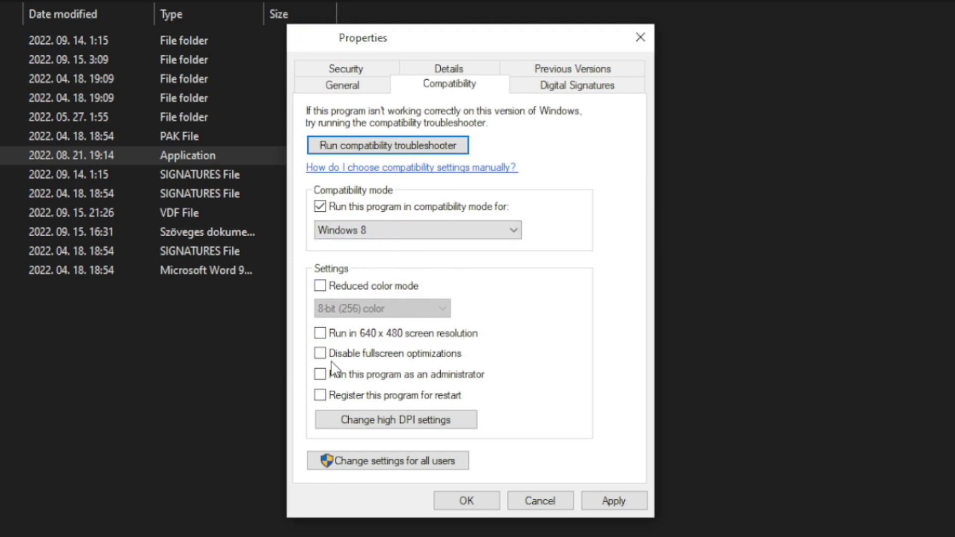
pyautogui.click(387, 357)
pyautogui.click(458, 377)
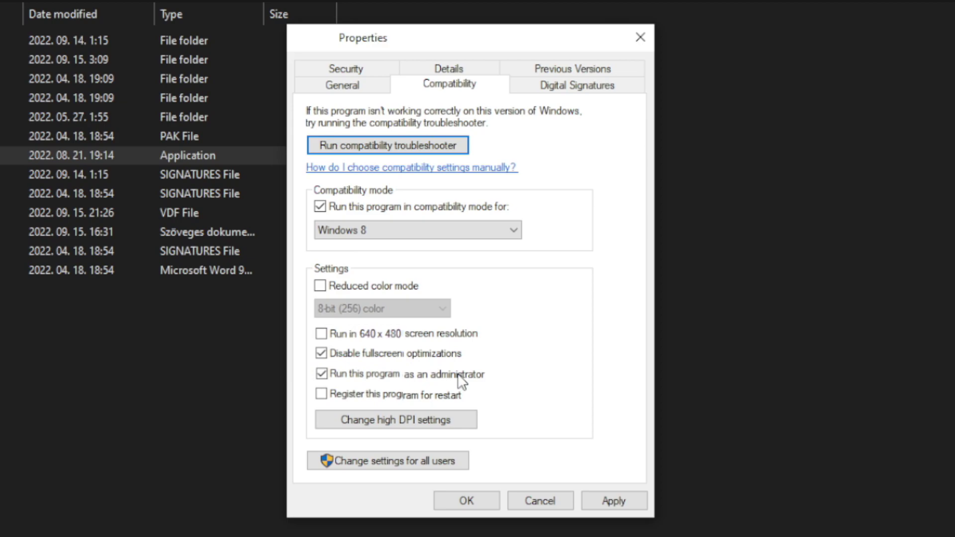
pyautogui.click(622, 503)
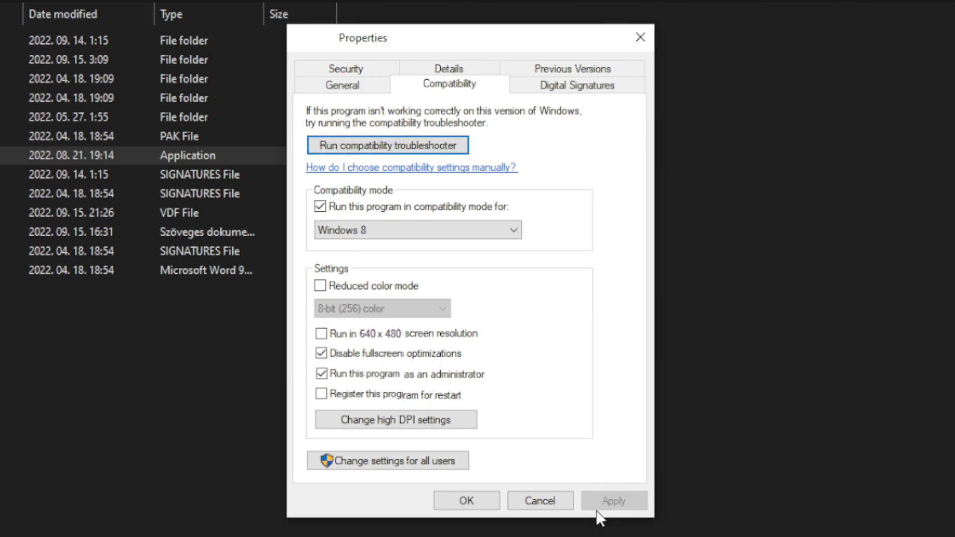
pyautogui.click(467, 502)
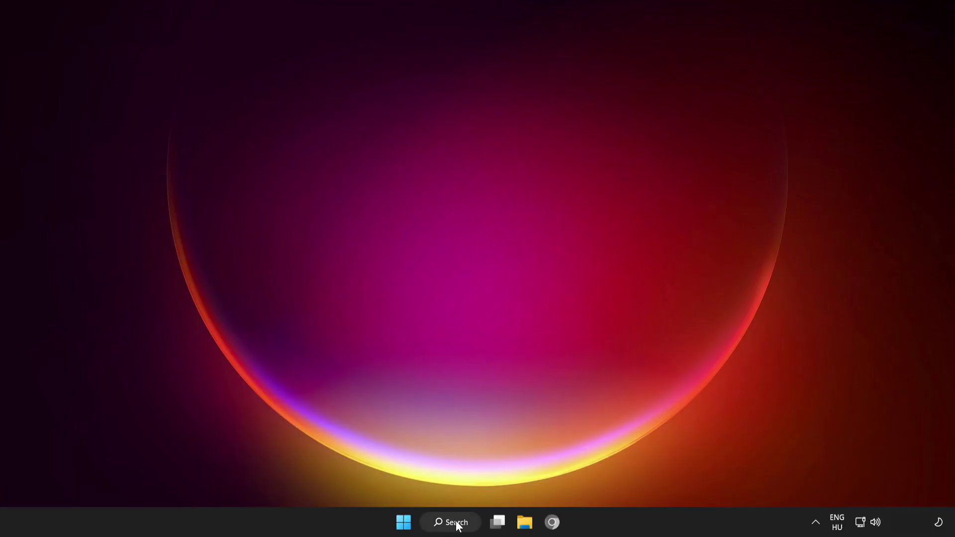
# Search Windows for "update", run a check for updates in Windows Update, and close Settings
pyautogui.click(446, 518)
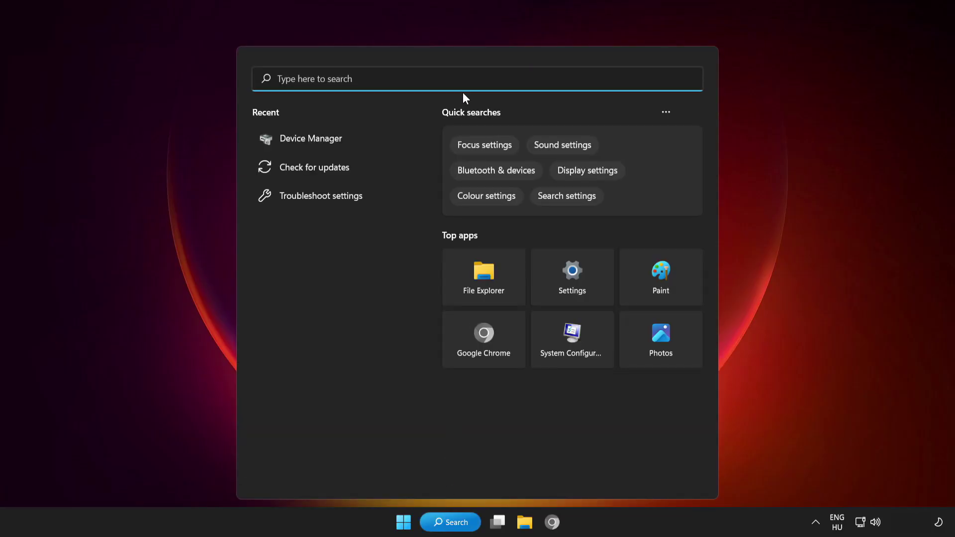
pyautogui.write('update')
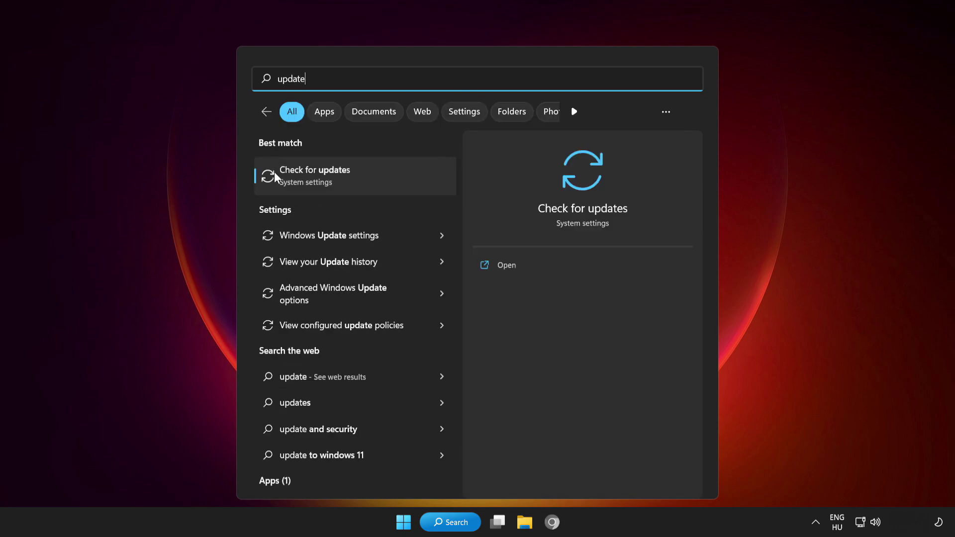
pyautogui.click(376, 175)
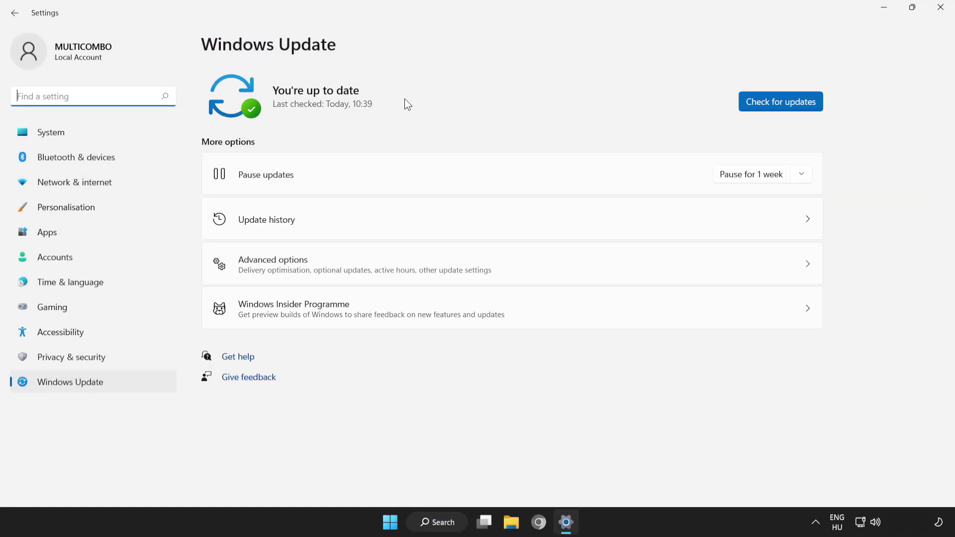
pyautogui.click(784, 104)
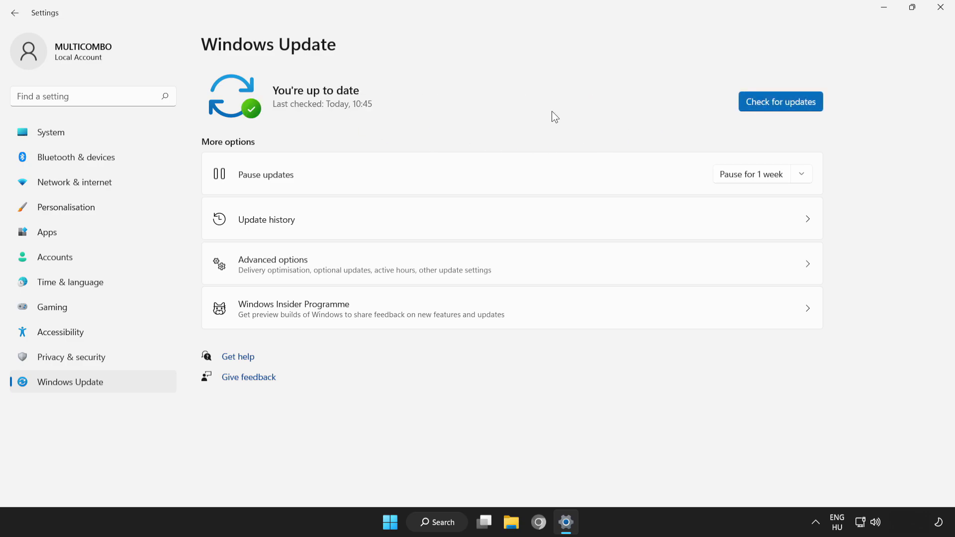
pyautogui.click(942, 16)
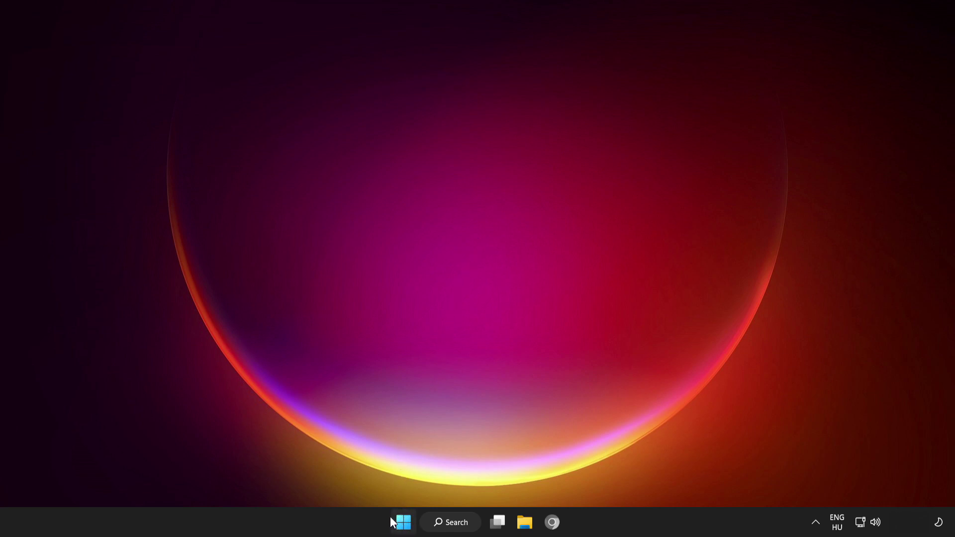
# Open Task Manager and show the list of startup apps
pyautogui.rightClick(404, 521)
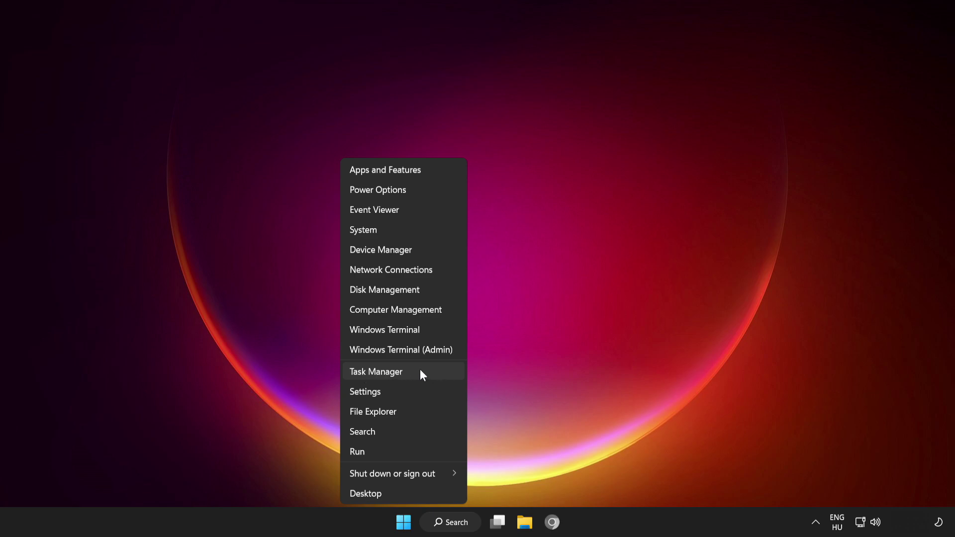
pyautogui.click(434, 372)
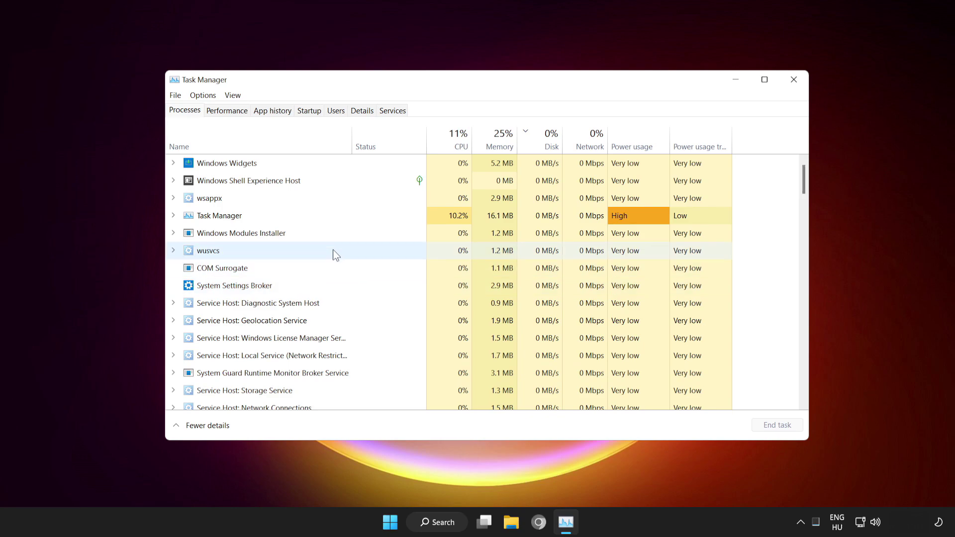
pyautogui.click(309, 113)
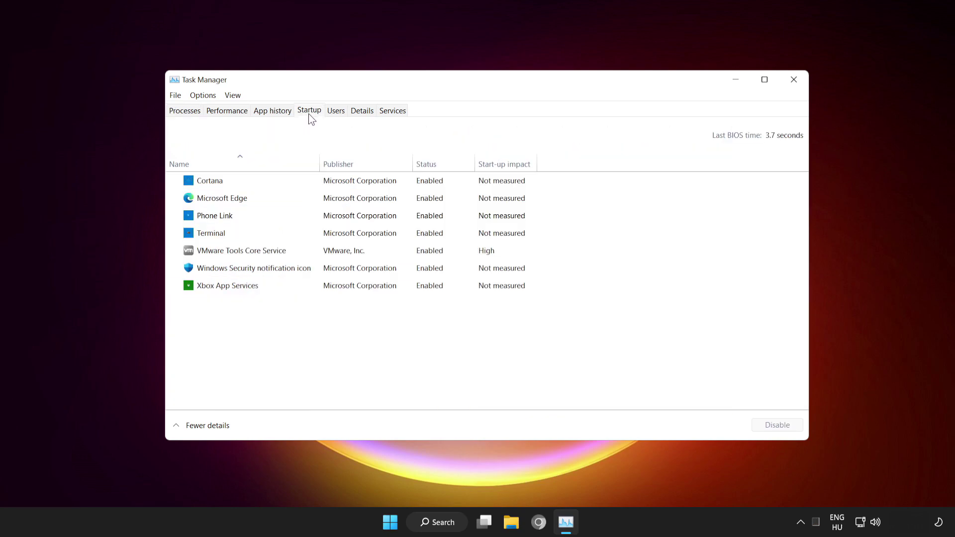
# Disable Cortana, Microsoft Edge, Phone Link and Terminal in the startup apps list
pyautogui.click(301, 180)
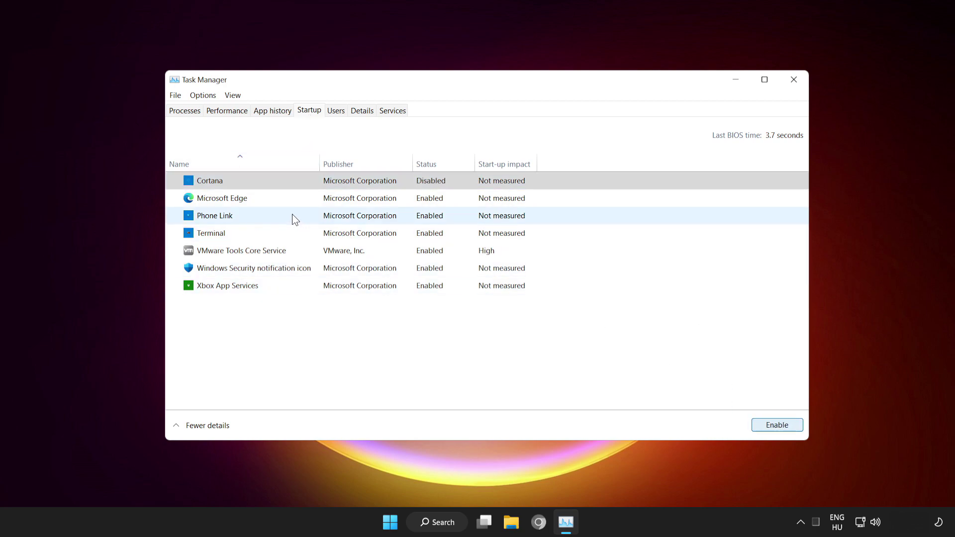
pyautogui.click(280, 198)
pyautogui.click(780, 427)
pyautogui.click(260, 218)
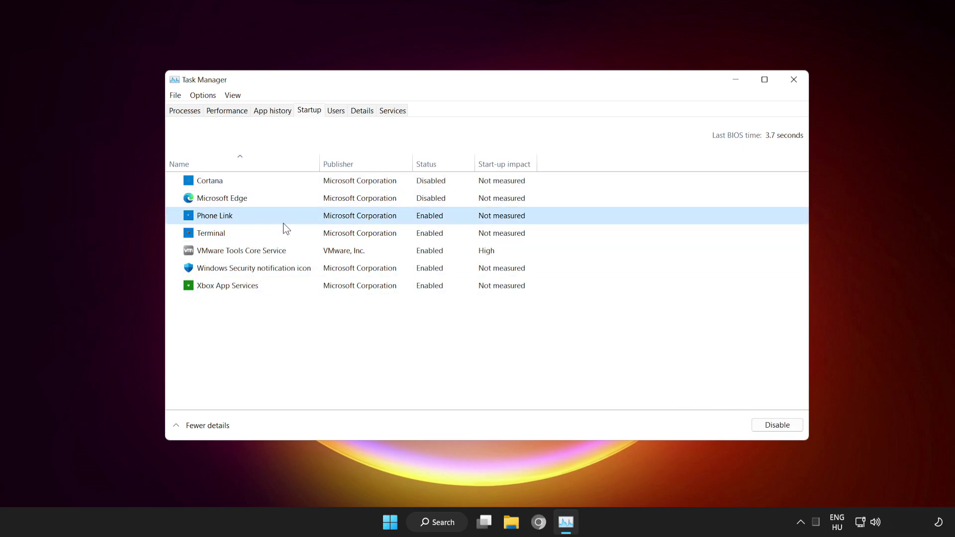
pyautogui.click(772, 423)
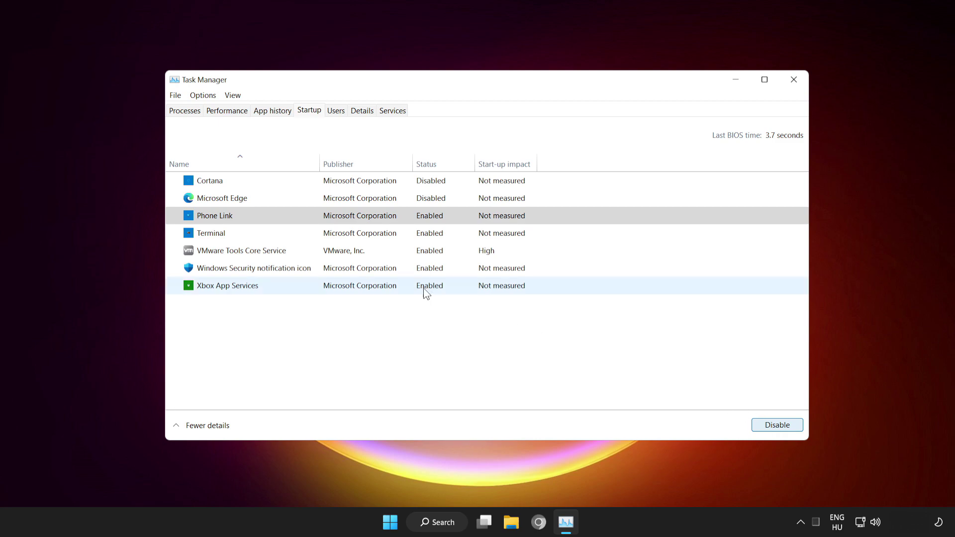
pyautogui.click(284, 235)
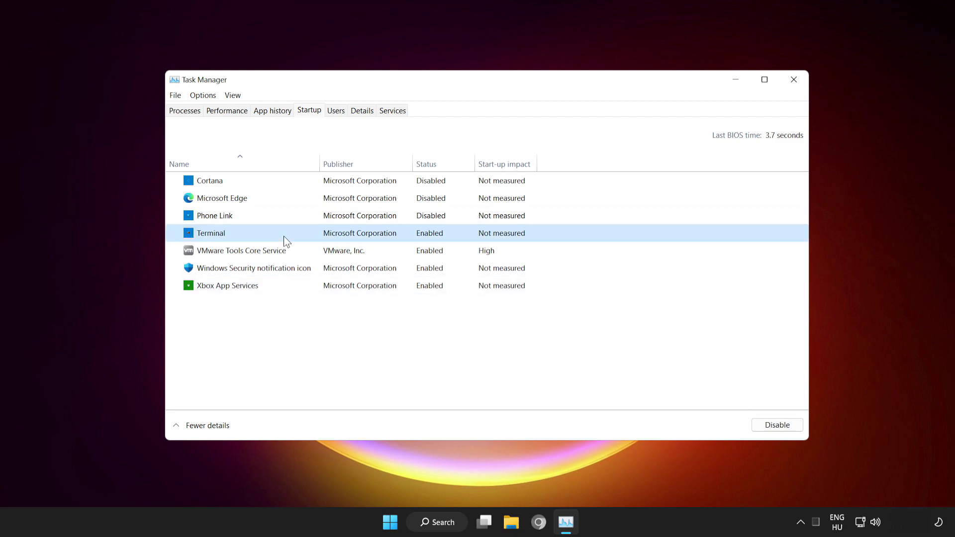
pyautogui.click(777, 425)
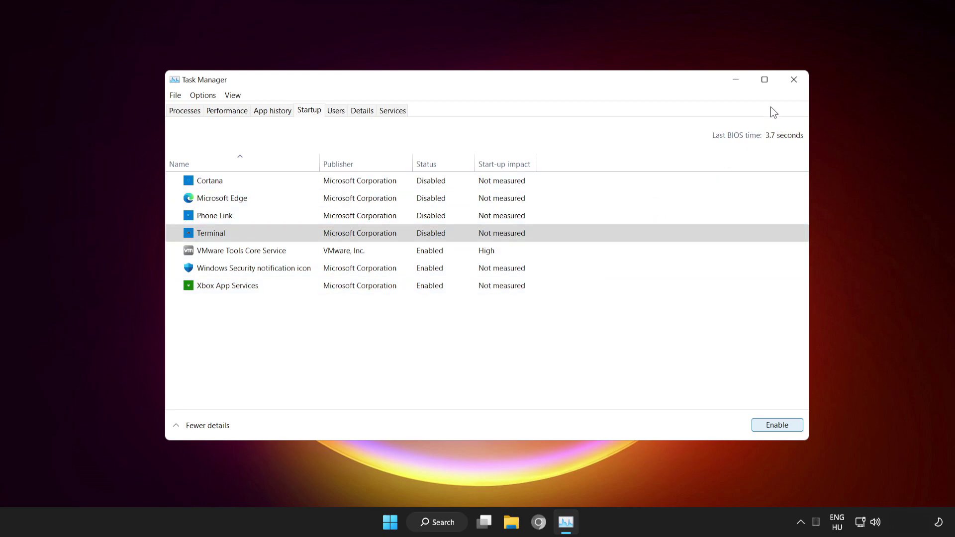
# Close Task Manager and open the computer's power options
pyautogui.click(794, 83)
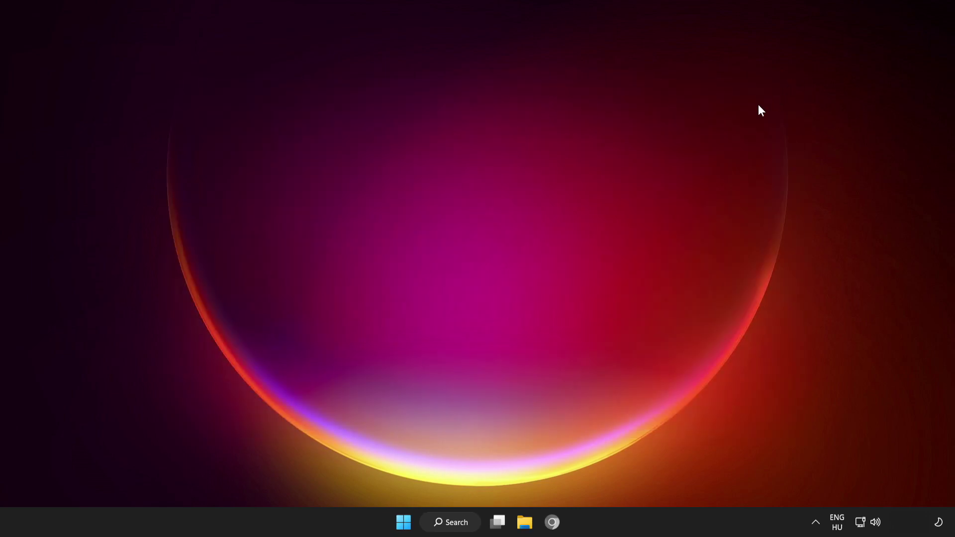
pyautogui.click(404, 523)
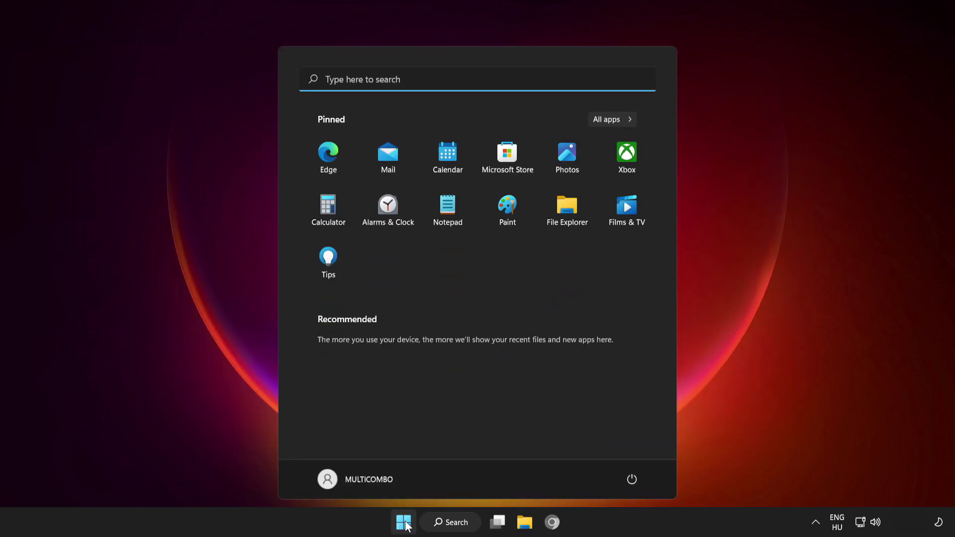
pyautogui.click(630, 481)
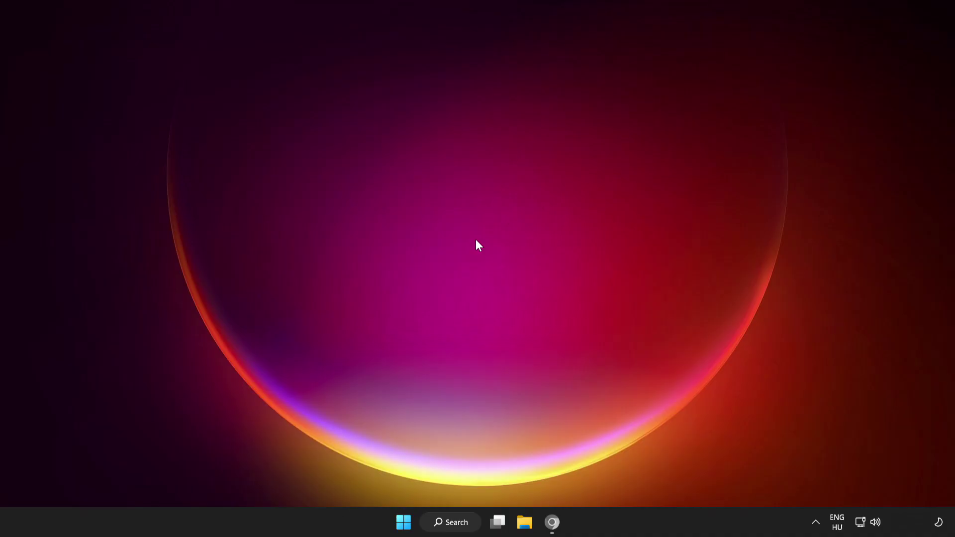
# Switch to Chrome and download the English DirectX End-User Runtime Web Installer from the Microsoft Download Center page
pyautogui.click(552, 524)
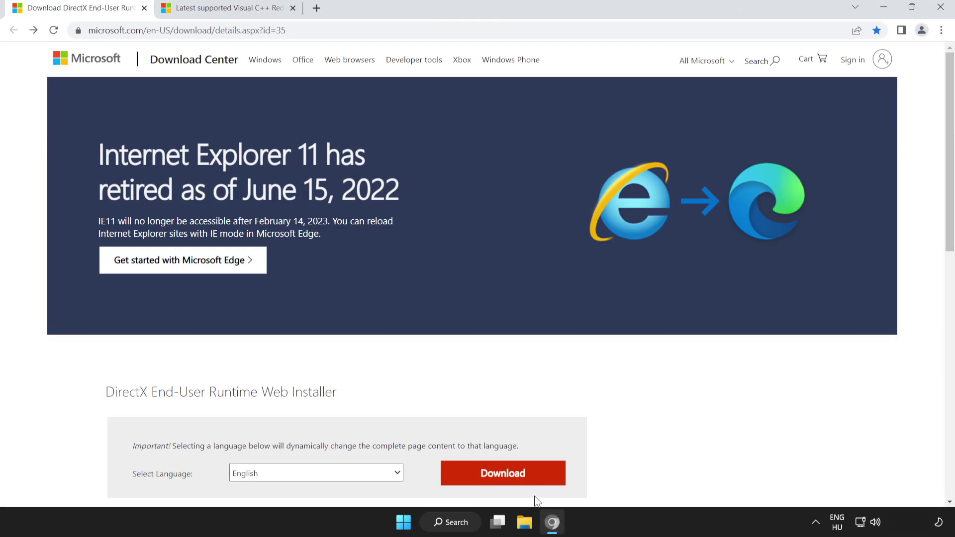
pyautogui.click(295, 31)
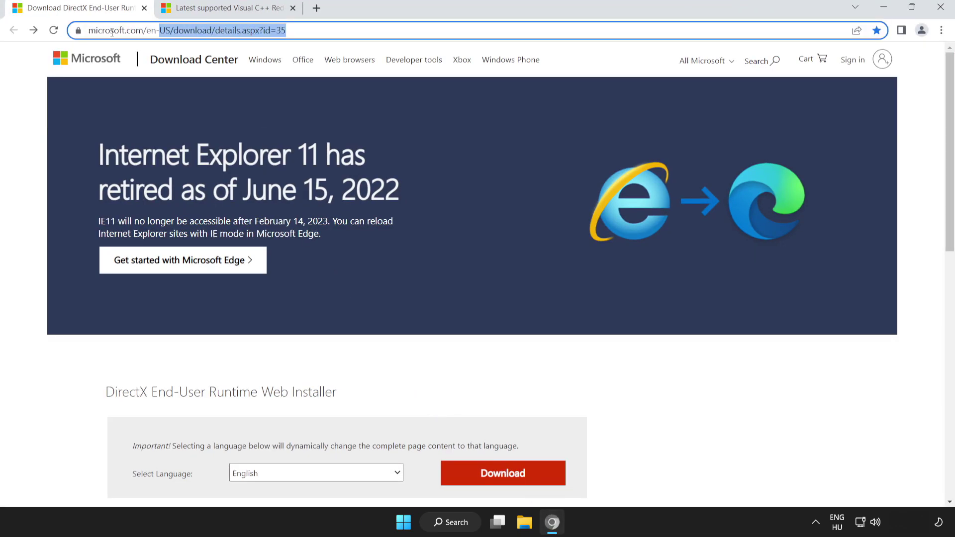
pyautogui.click(295, 31)
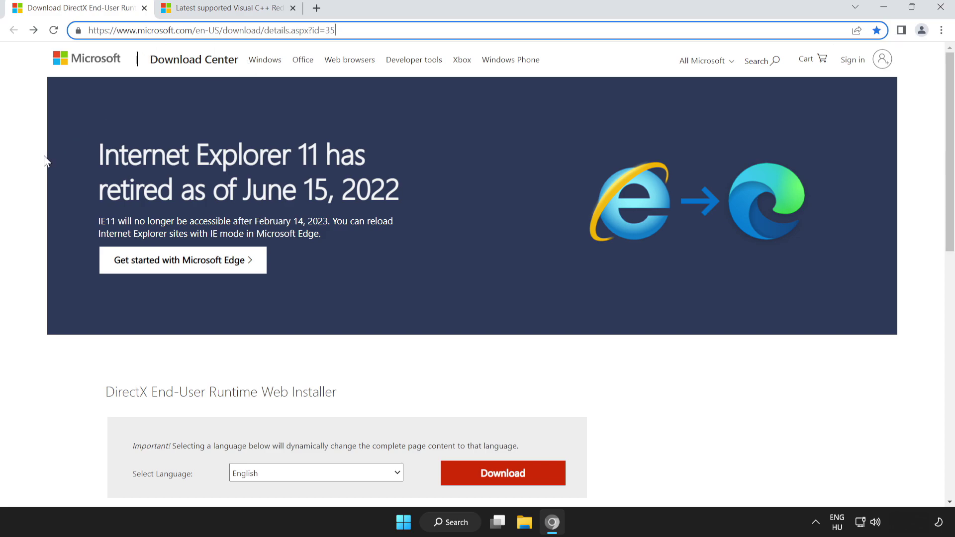
pyautogui.click(298, 153)
pyautogui.scroll(-4, 952, 147)
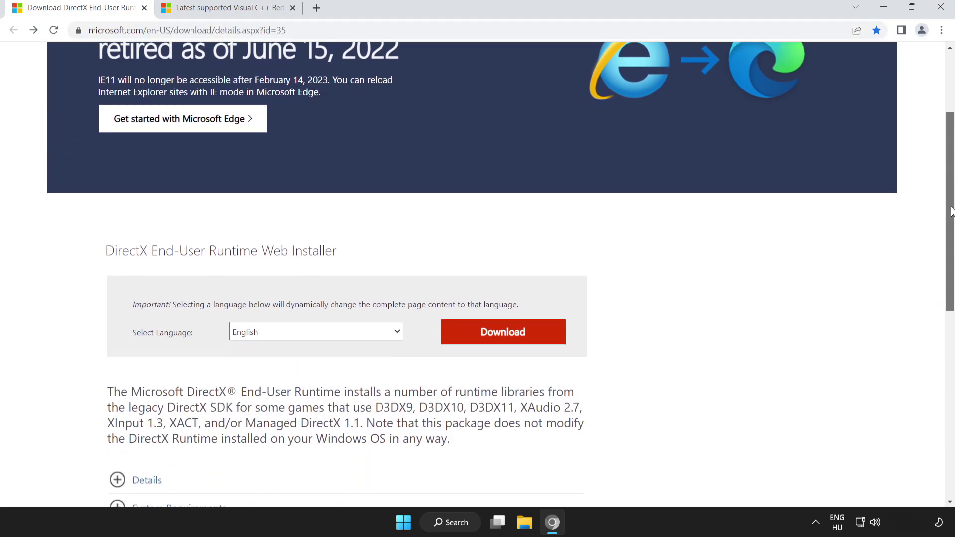
pyautogui.moveTo(62, 217); pyautogui.dragTo(425, 219)
pyautogui.click(402, 227)
pyautogui.click(506, 301)
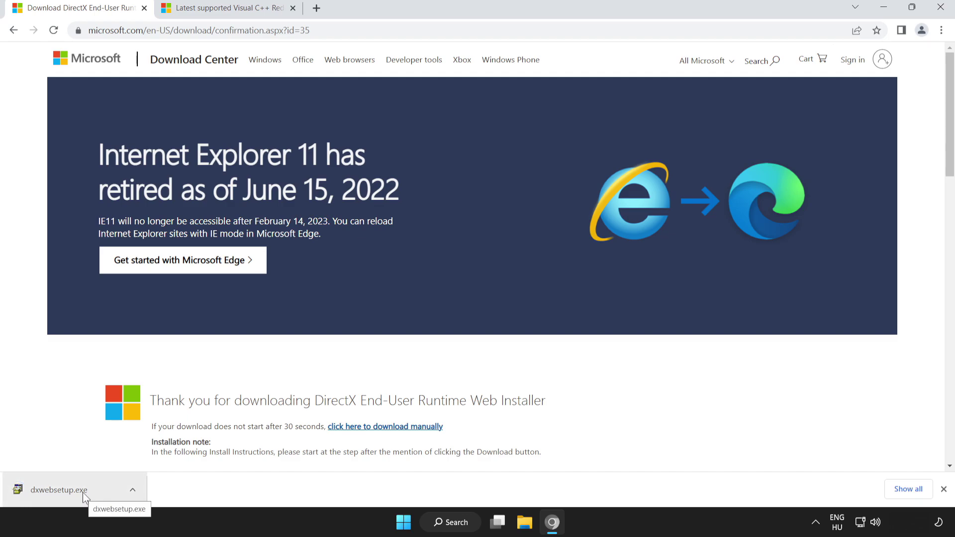
# Run dxwebsetup.exe, accept the license agreement, opt out of installing the Bing Bar, and finish the DirectX setup
pyautogui.click(83, 493)
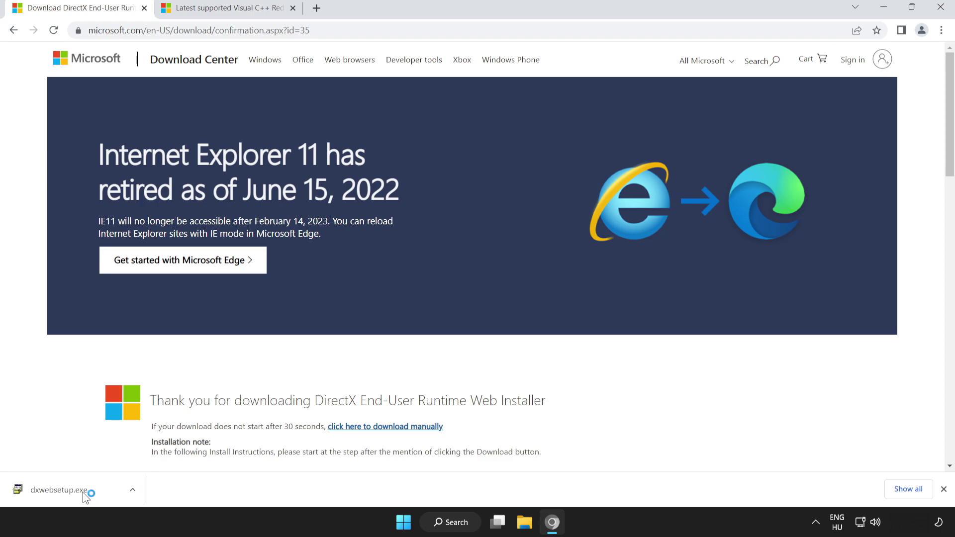
pyautogui.moveTo(240, 122); pyautogui.dragTo(436, 161)
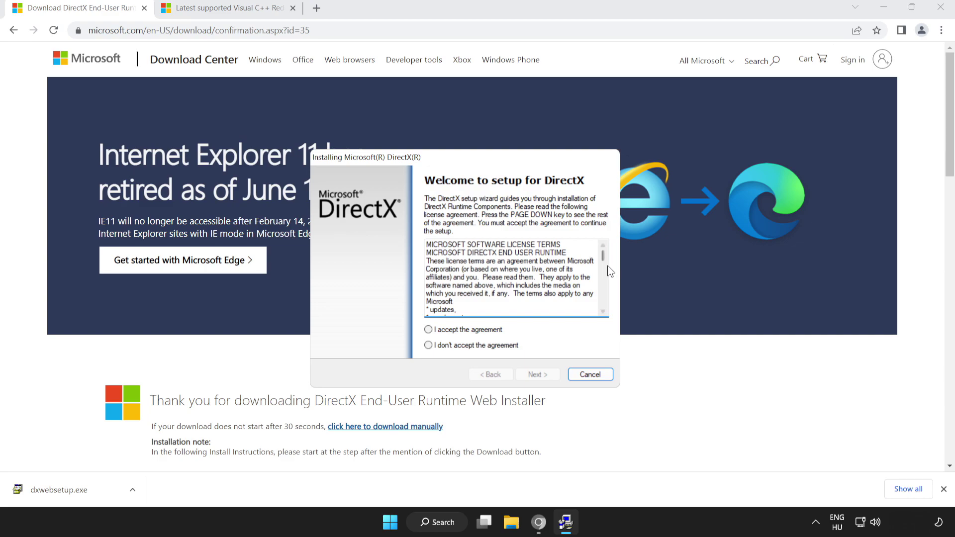
pyautogui.moveTo(603, 257); pyautogui.dragTo(602, 305)
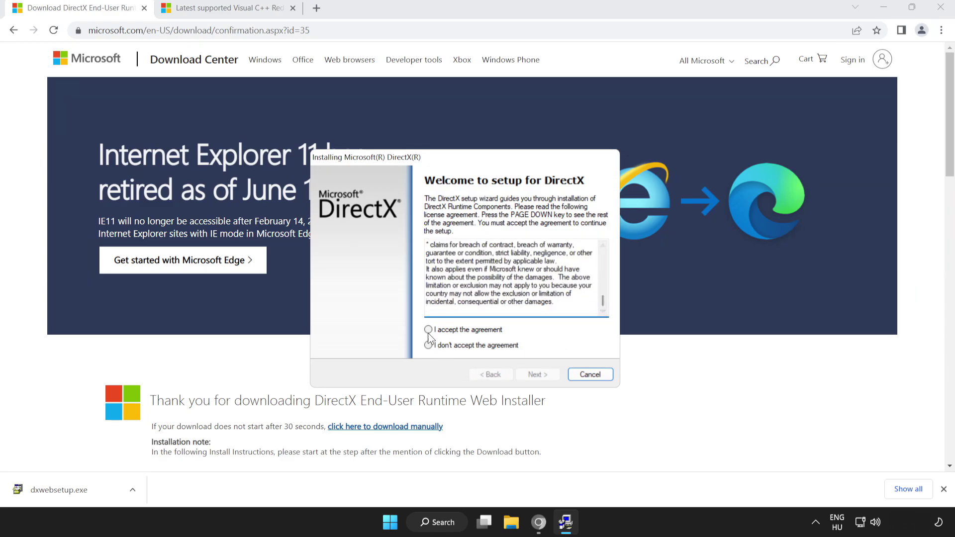
pyautogui.click(468, 330)
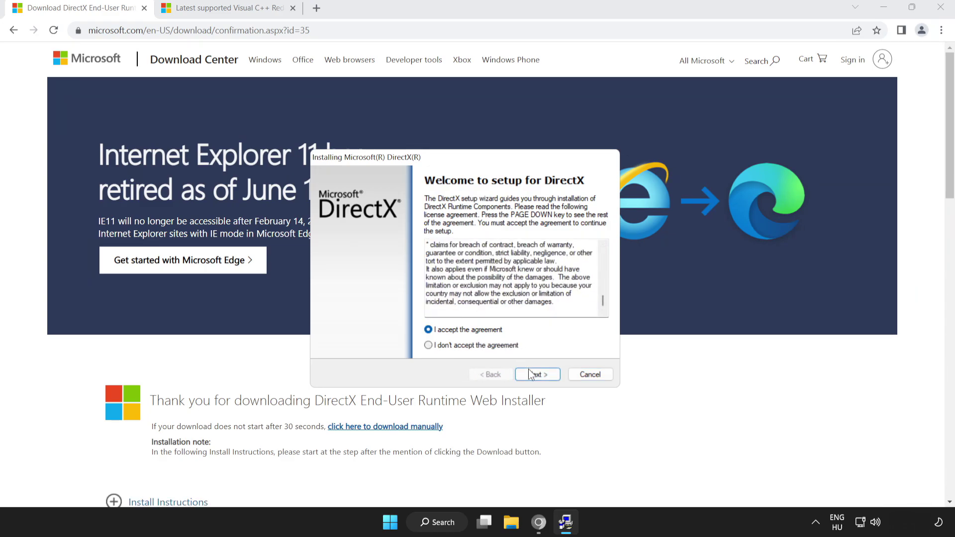
pyautogui.click(532, 374)
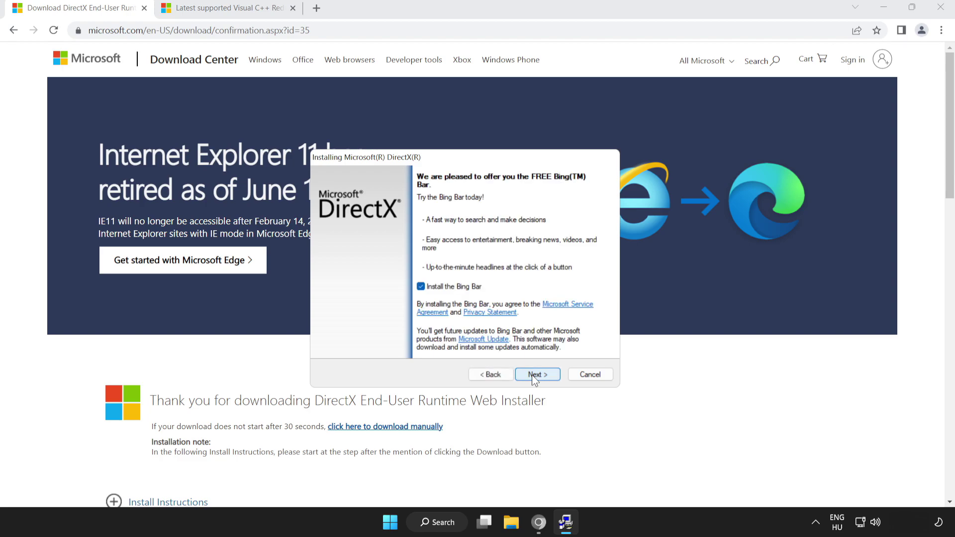
pyautogui.click(419, 287)
pyautogui.click(536, 375)
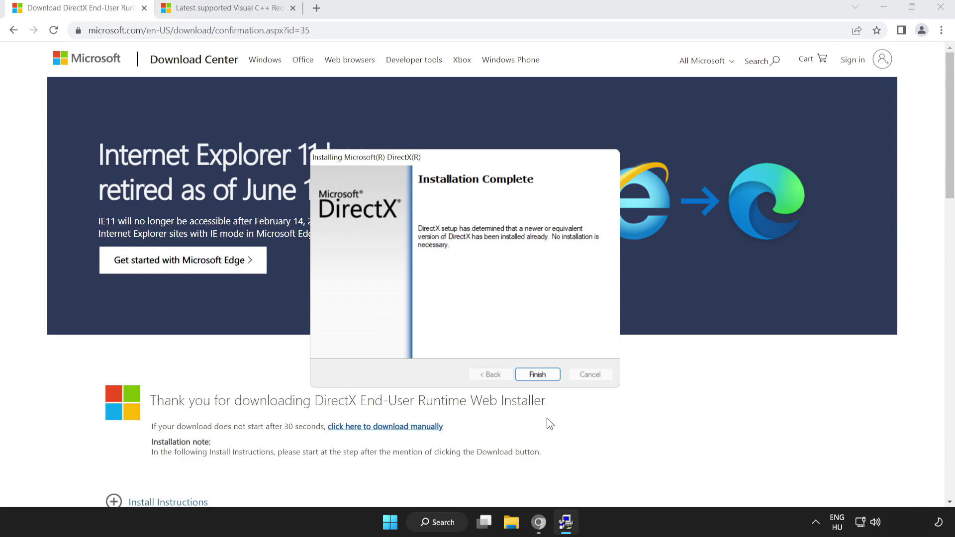
pyautogui.click(536, 374)
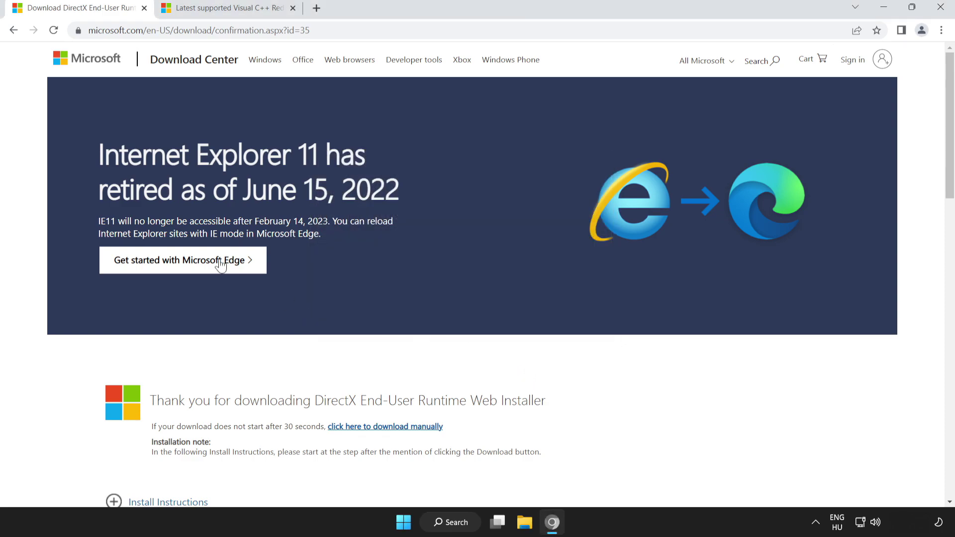
# Close the DirectX page and download the ARM64, X86 and X64 Visual C++ Redistributable packages for Visual Studio 2015, 2017, 2019 and 2022
pyautogui.click(145, 8)
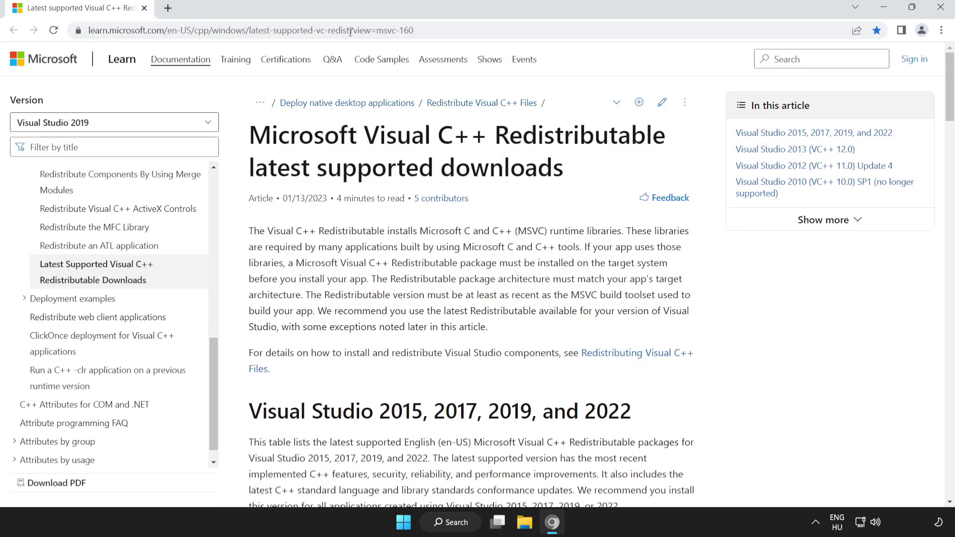
pyautogui.moveTo(418, 30); pyautogui.dragTo(25, 31)
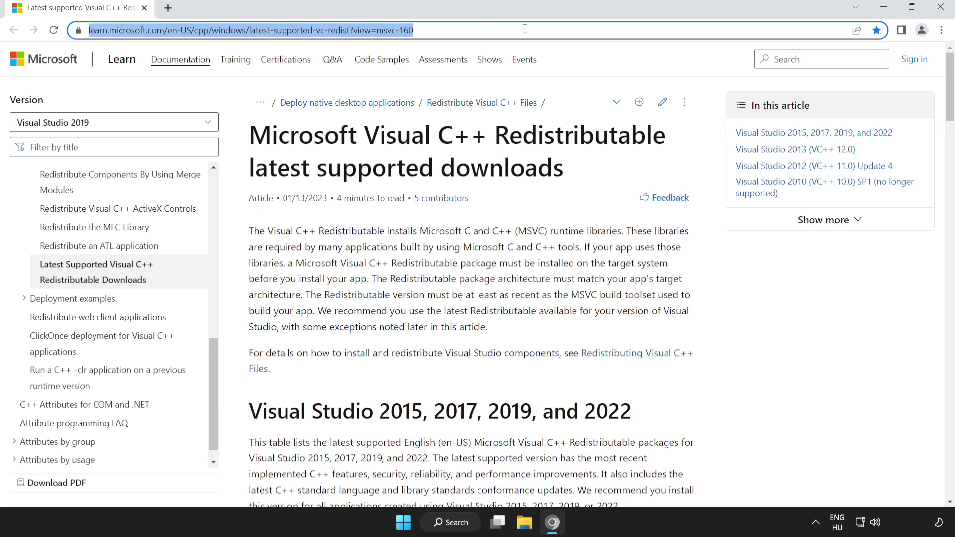
pyautogui.click(224, 133)
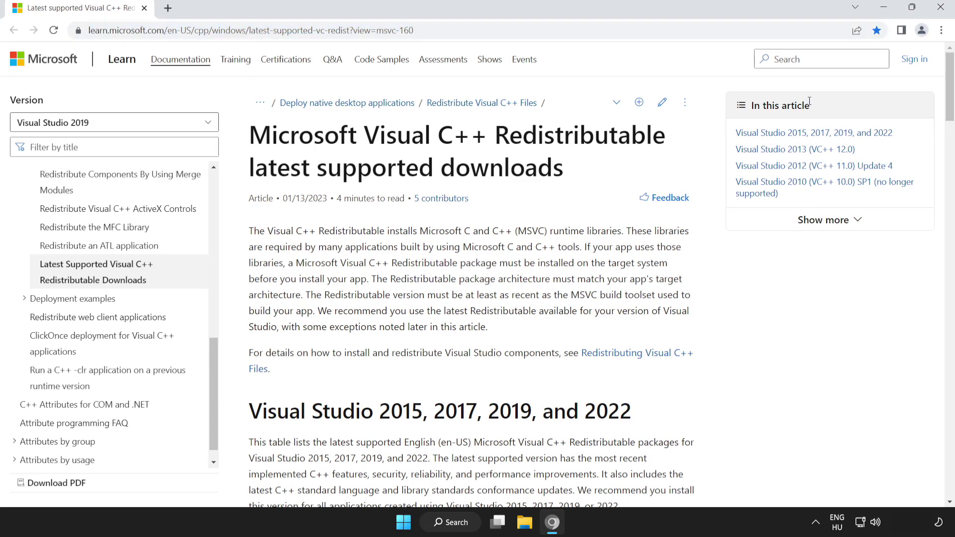
pyautogui.moveTo(951, 97); pyautogui.dragTo(951, 146)
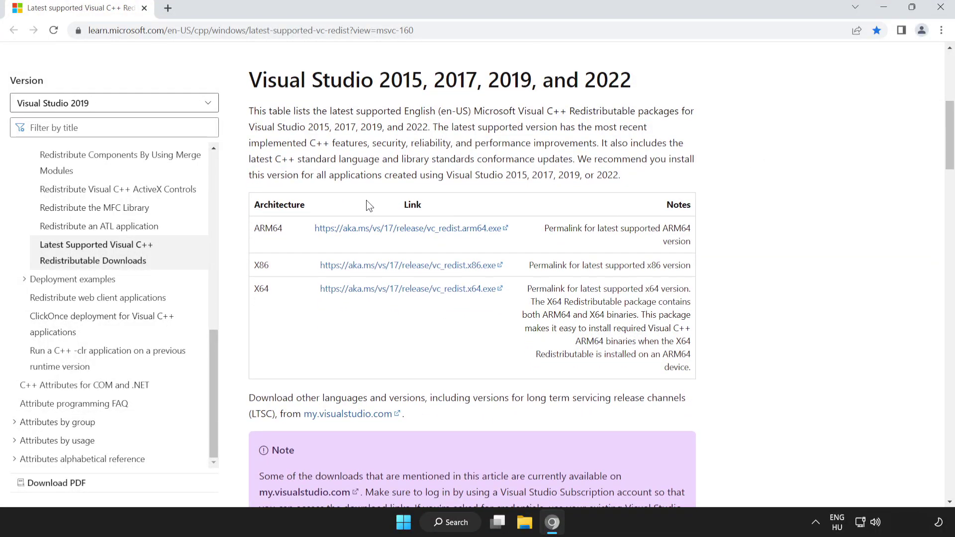
pyautogui.moveTo(254, 227); pyautogui.dragTo(584, 302)
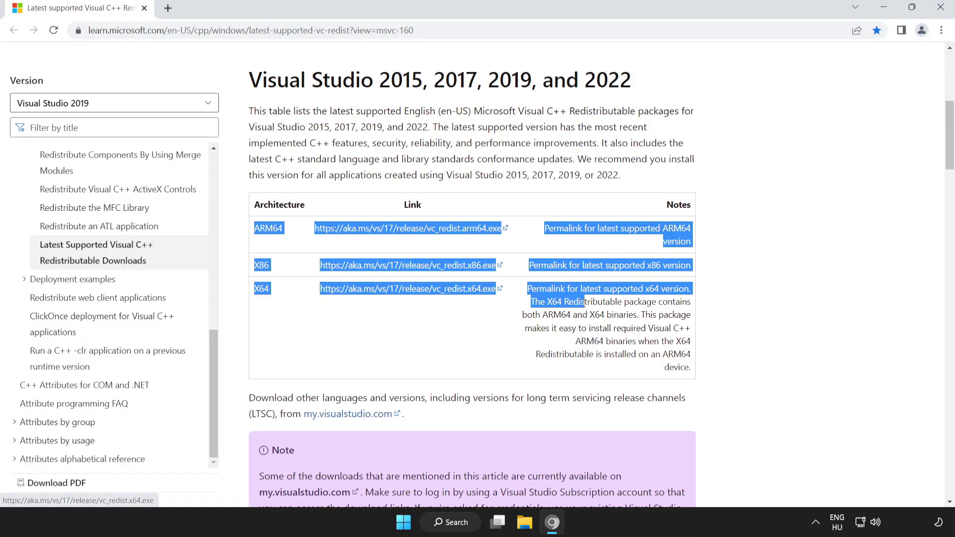
pyautogui.click(505, 277)
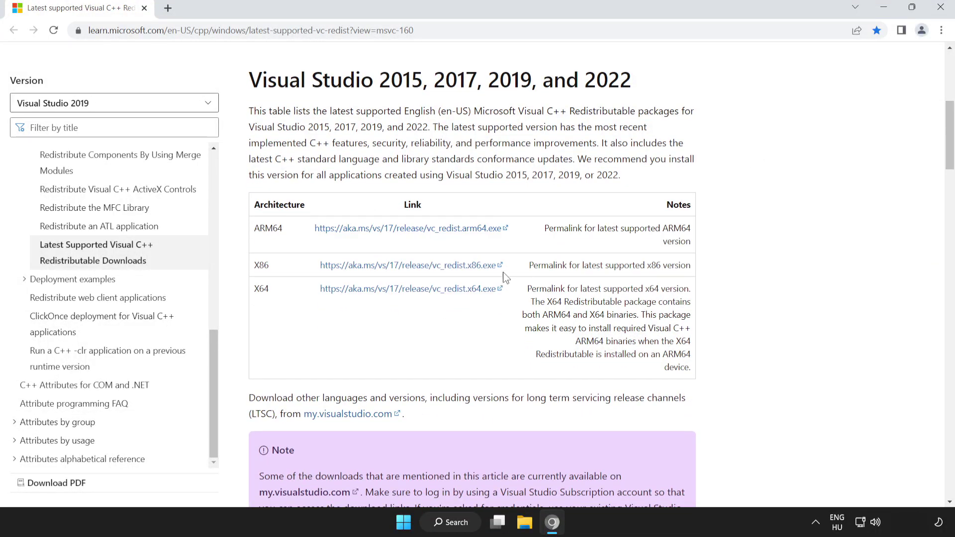
pyautogui.click(397, 232)
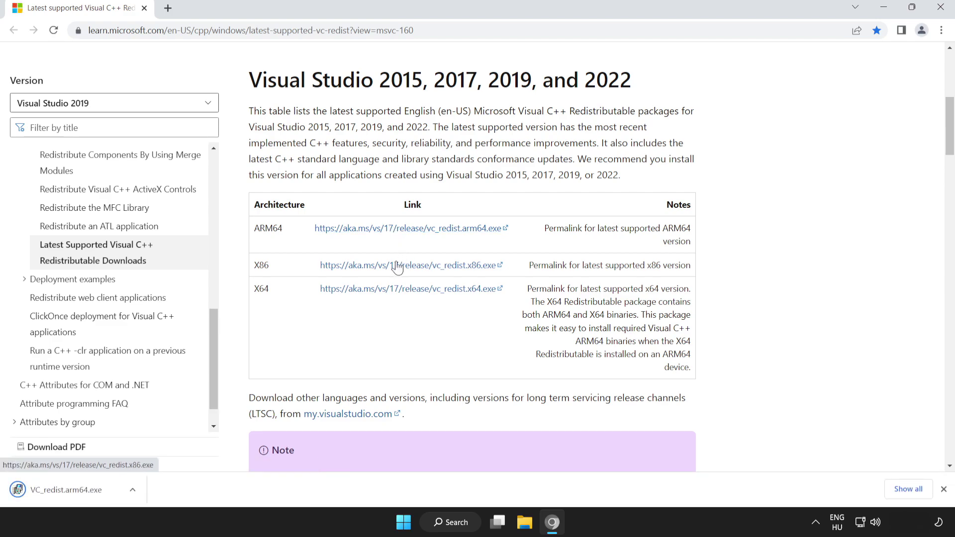
pyautogui.click(416, 269)
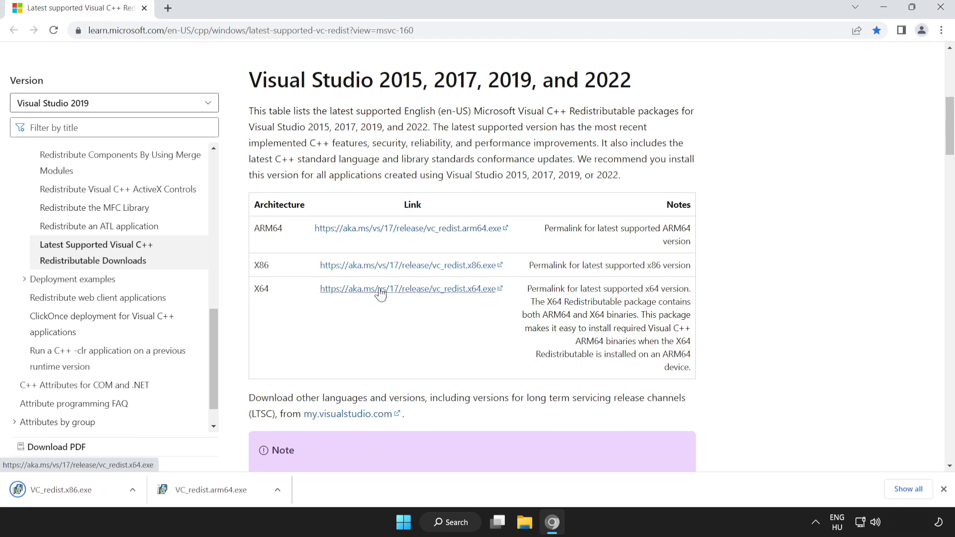
pyautogui.click(412, 295)
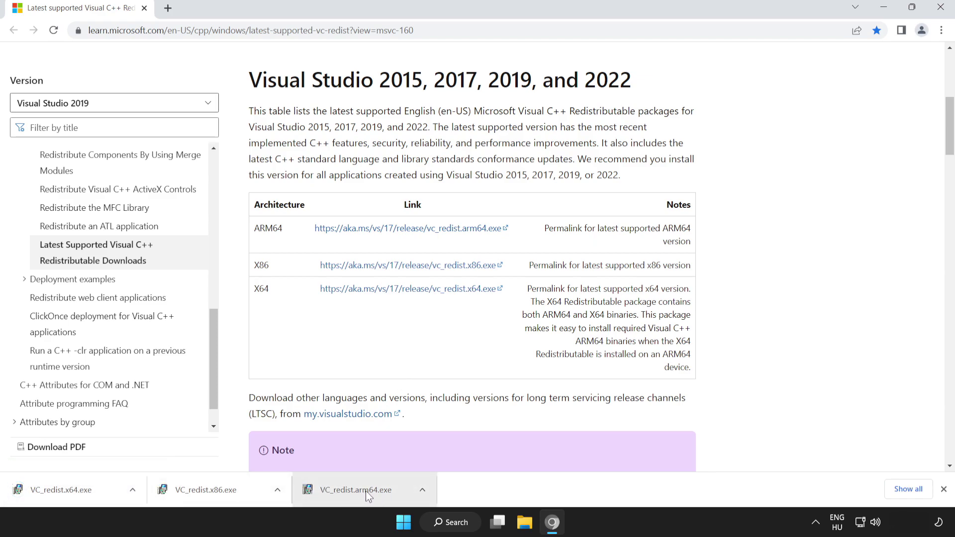
# Try to install the Arm64 Visual C++ Redistributable from VC_redist.arm64.exe, agreeing to the license terms, and close its setup
pyautogui.click(366, 491)
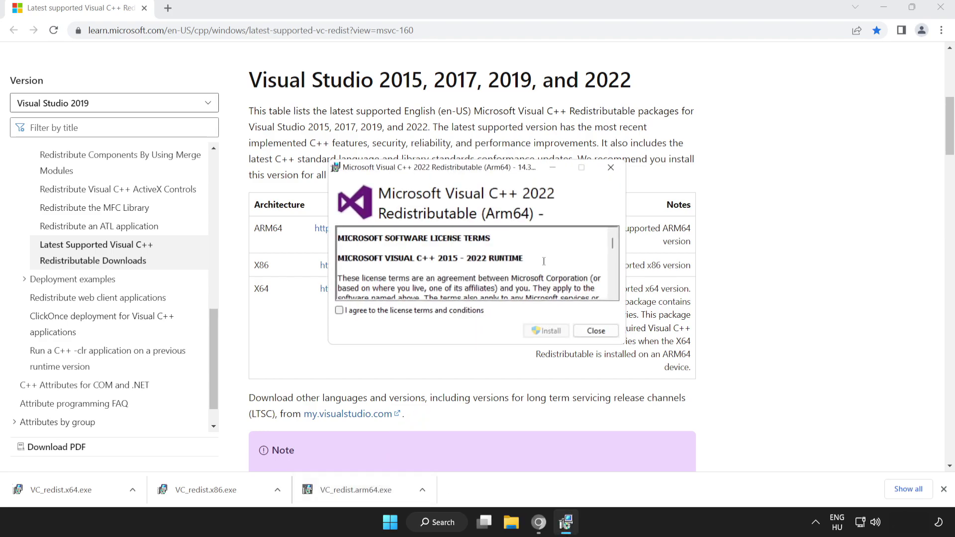
pyautogui.moveTo(612, 244); pyautogui.dragTo(615, 289)
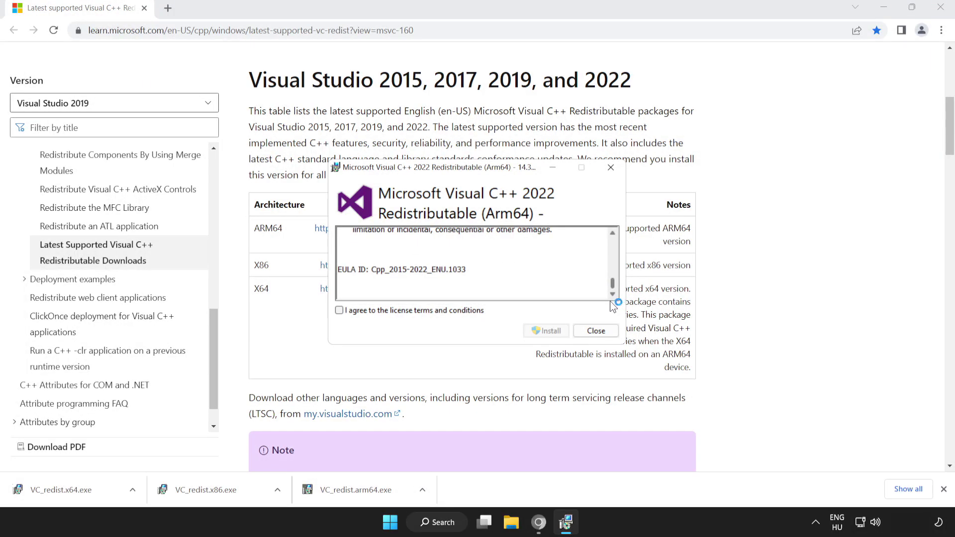
pyautogui.click(339, 310)
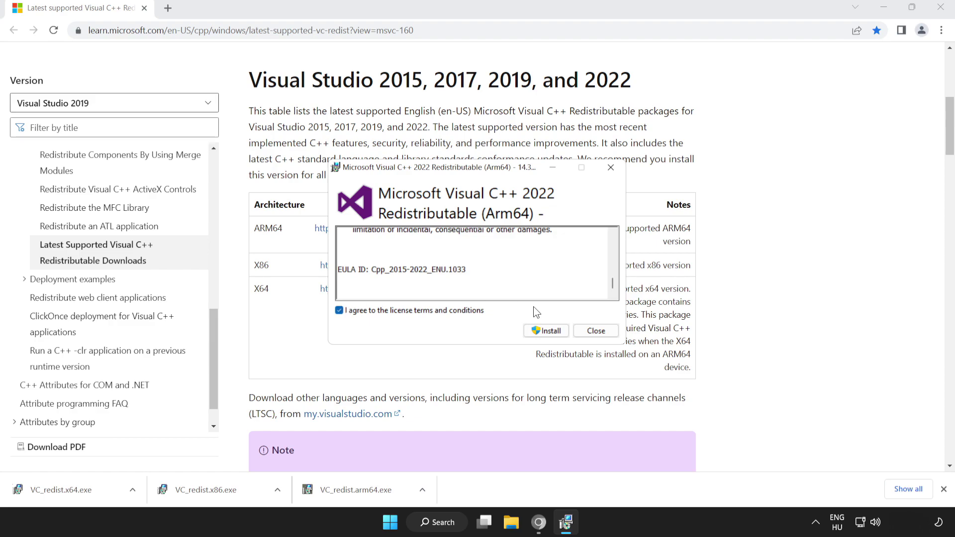
pyautogui.click(544, 332)
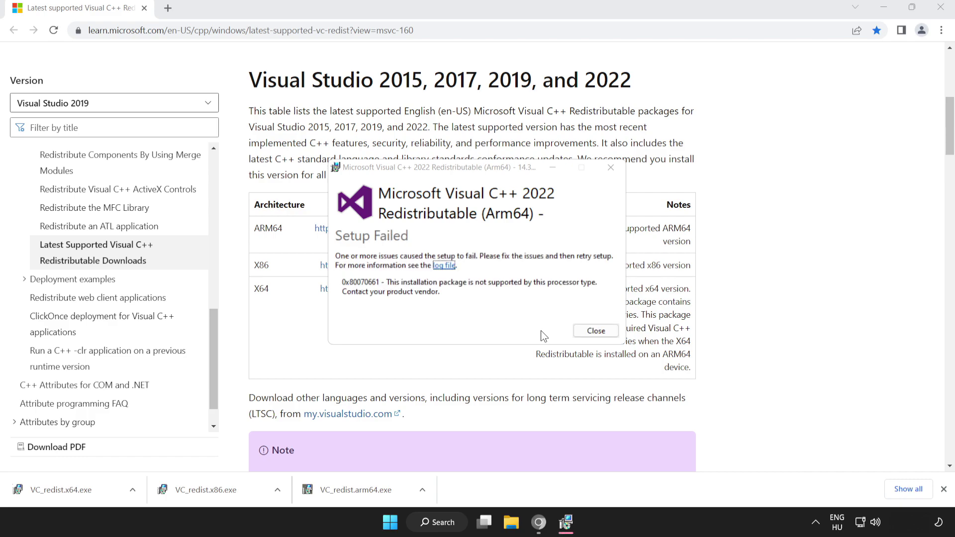
pyautogui.click(592, 330)
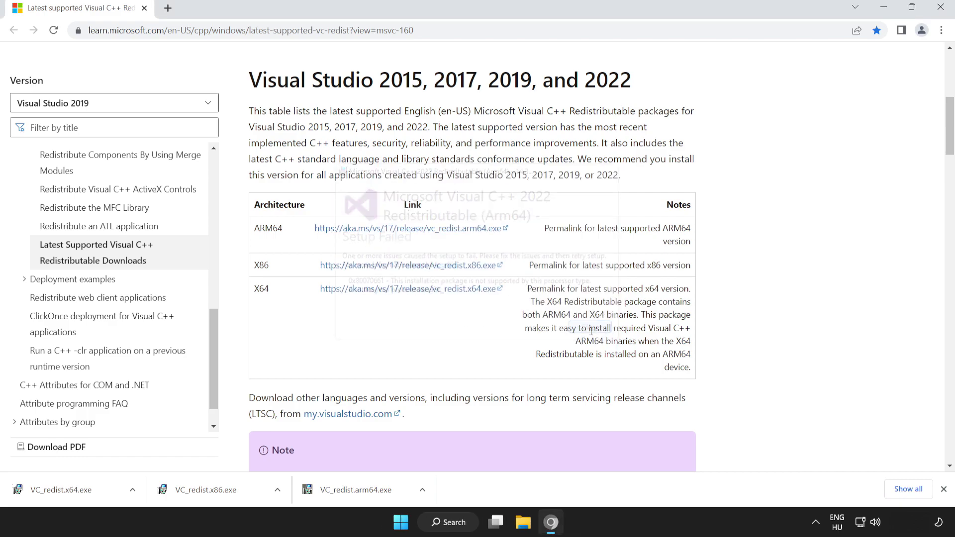
# Install the x86 and x64 Visual C++ 2015-2022 Redistributables from the downloaded files, closing each setup without restarting
pyautogui.click(224, 492)
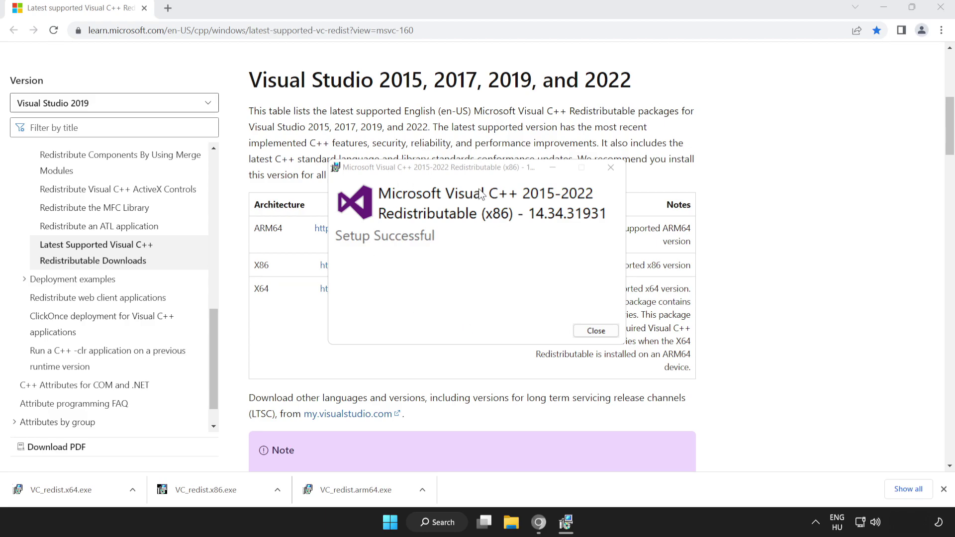
pyautogui.click(597, 330)
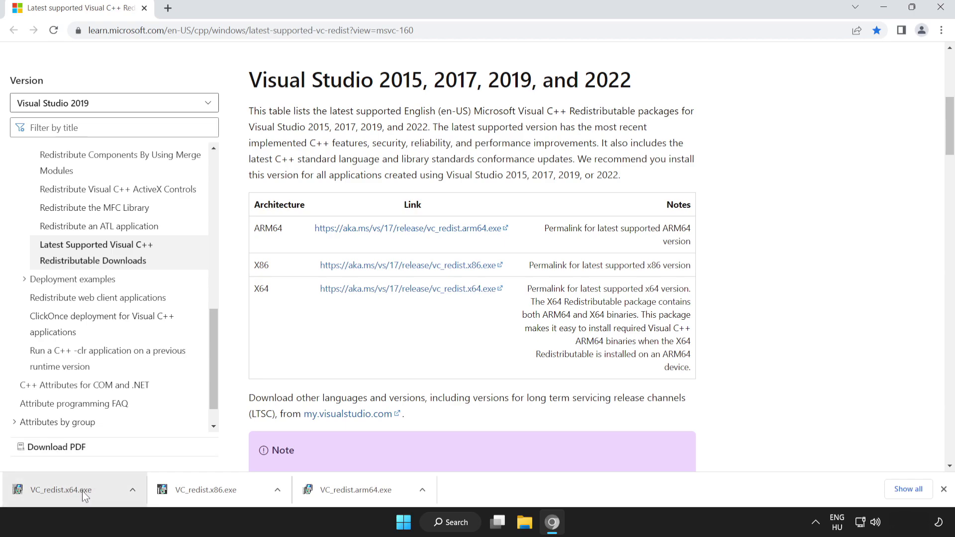
pyautogui.click(82, 491)
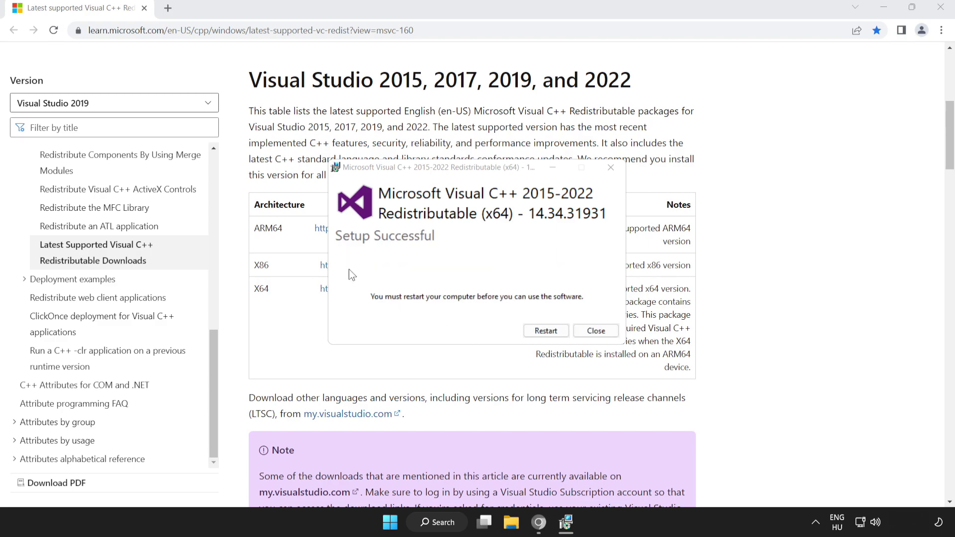
pyautogui.click(602, 332)
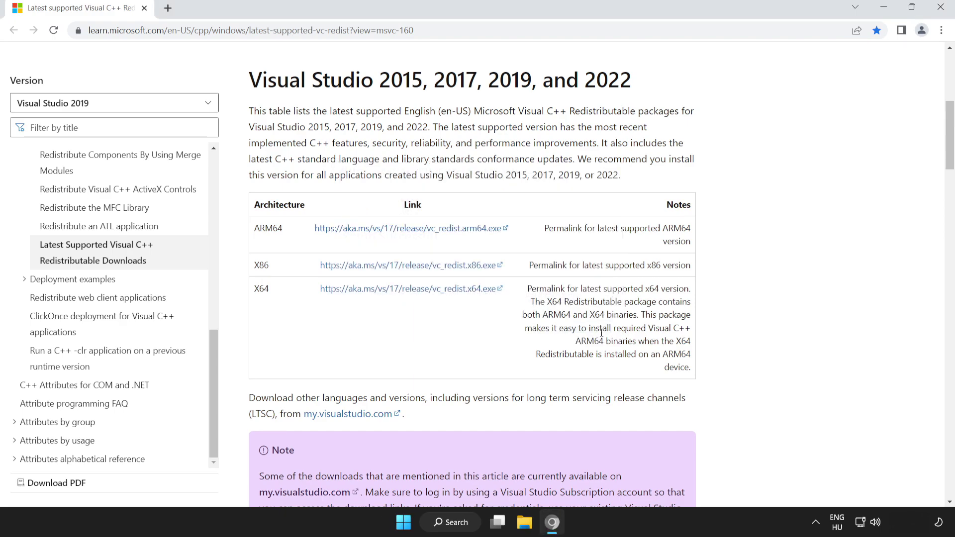
# Close Chrome and bring up the computer's power options from the desktop
pyautogui.click(940, 11)
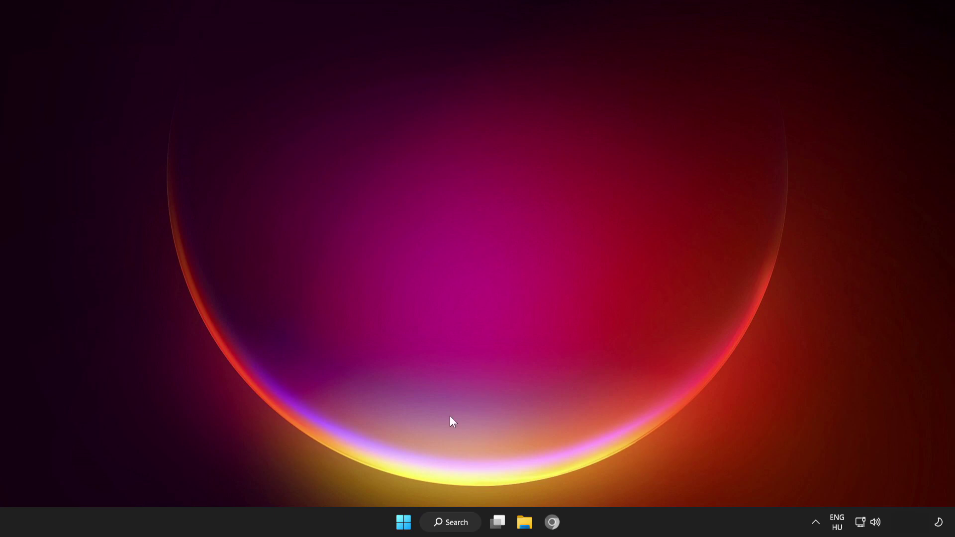
pyautogui.click(404, 522)
pyautogui.click(632, 480)
# Search Windows for cmd and run Command Prompt as administrator
pyautogui.click(453, 522)
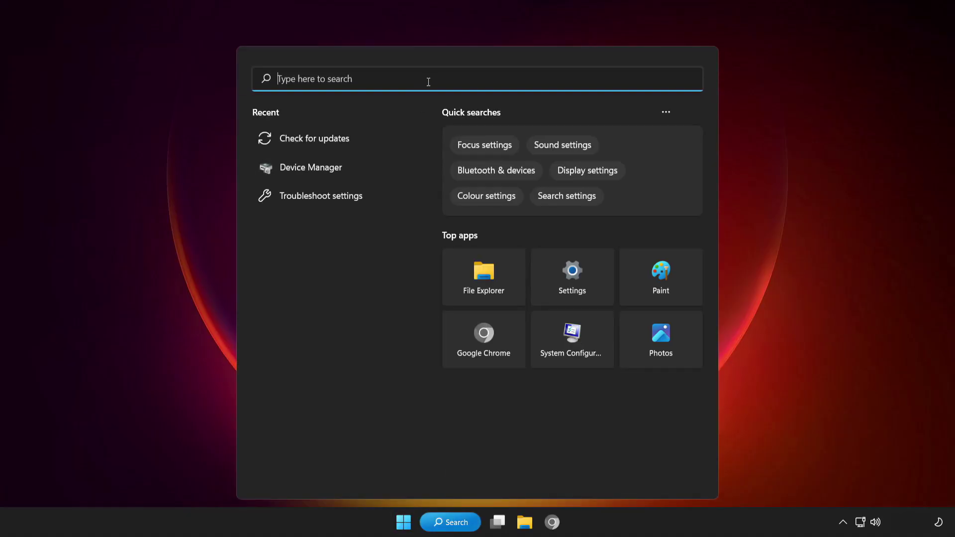
pyautogui.write('cmd')
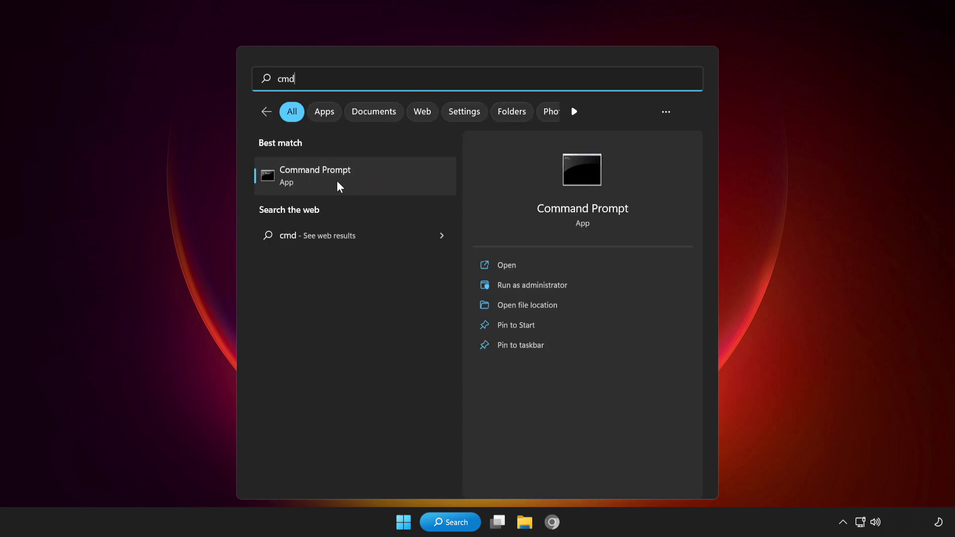
pyautogui.rightClick(379, 183)
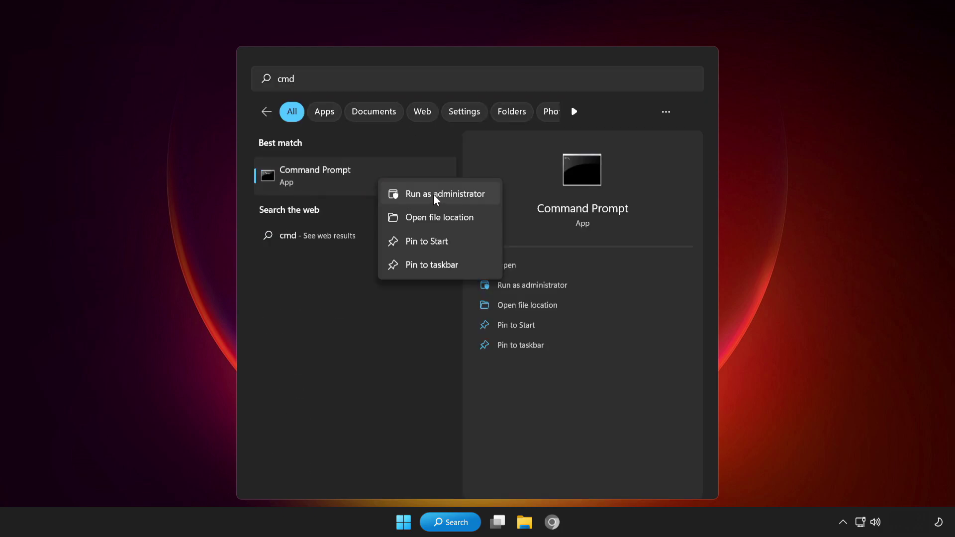
pyautogui.click(429, 194)
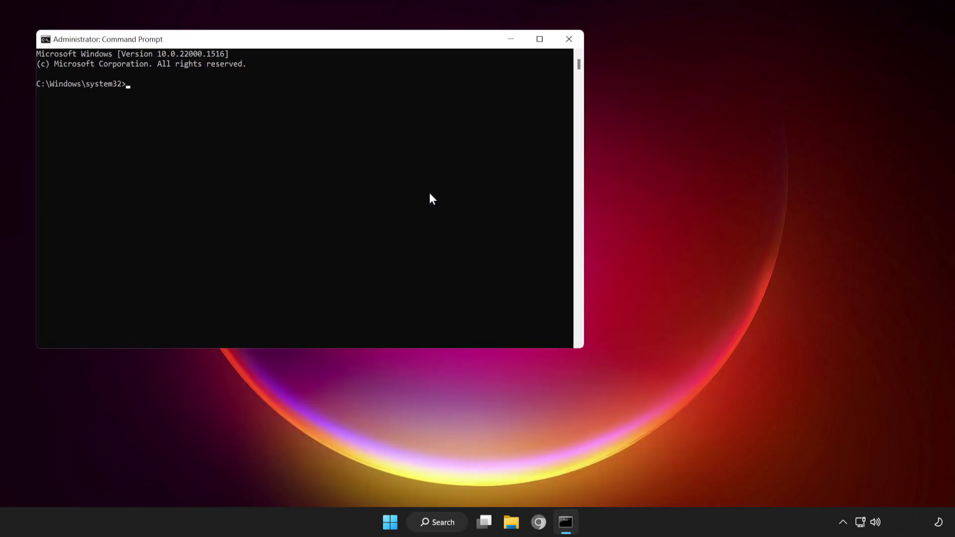
# Scan and repair the system files with sfc /scannow, and close Command Prompt
pyautogui.moveTo(354, 45); pyautogui.dragTo(523, 99)
pyautogui.write('sfc')
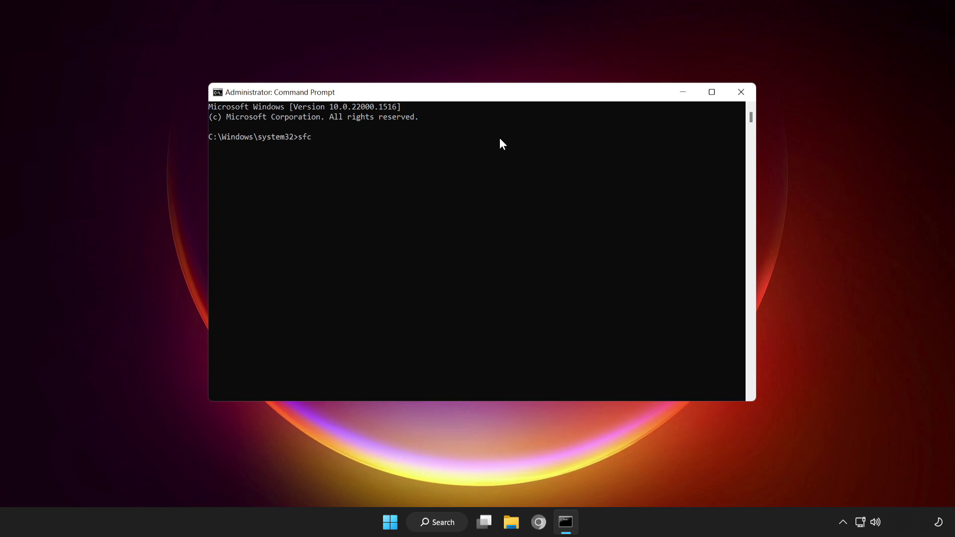
pyautogui.write(' /scannow')
pyautogui.press('Return')
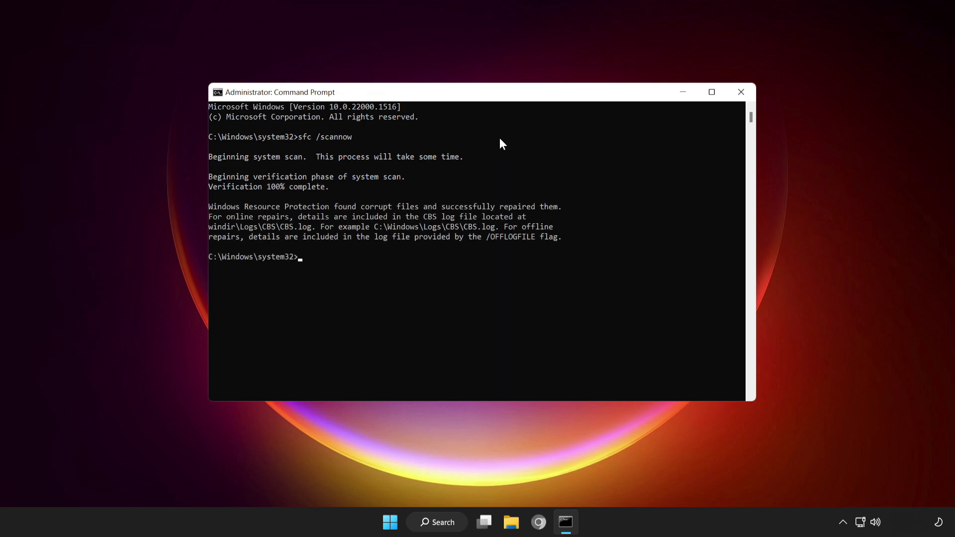
pyautogui.click(741, 93)
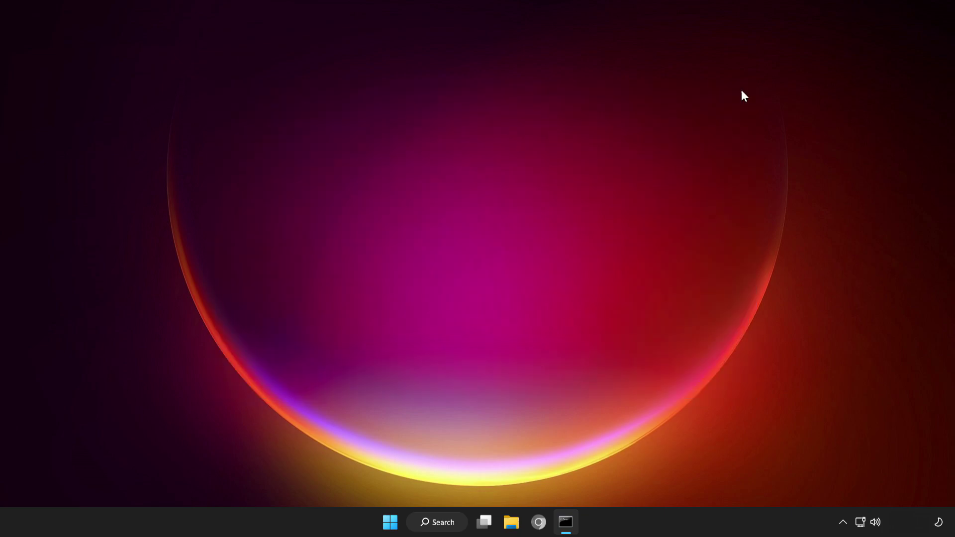
# Search Windows for windows security and open the Windows Security app
pyautogui.click(460, 523)
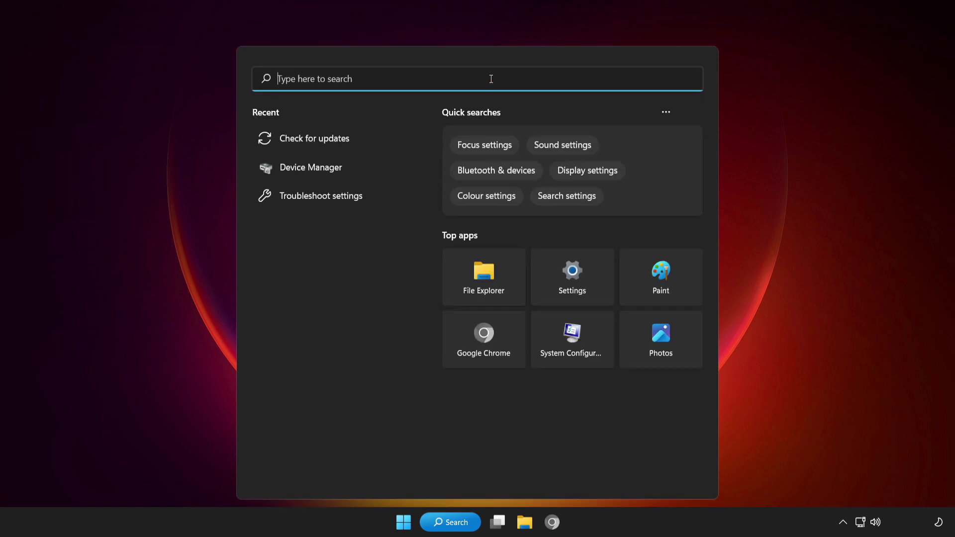
pyautogui.write('windows')
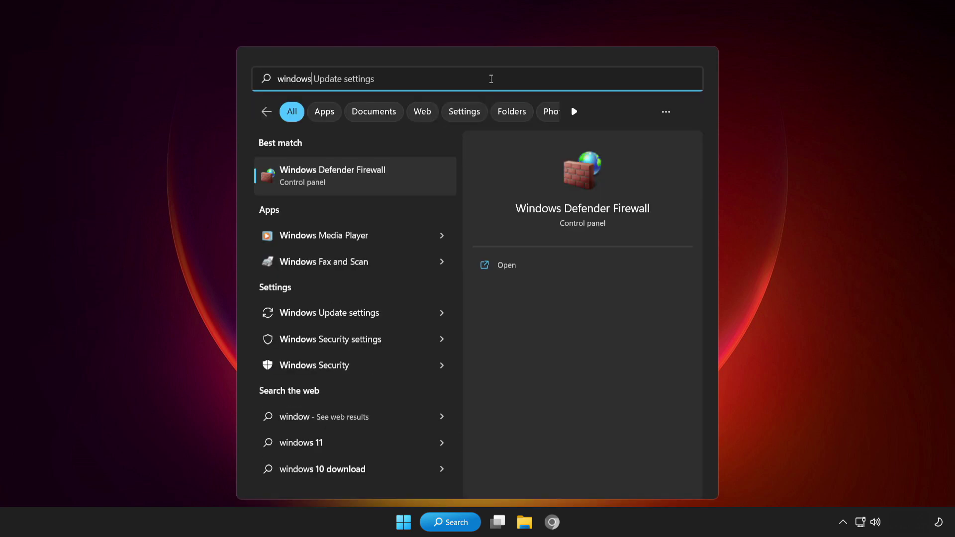
pyautogui.write(' securi')
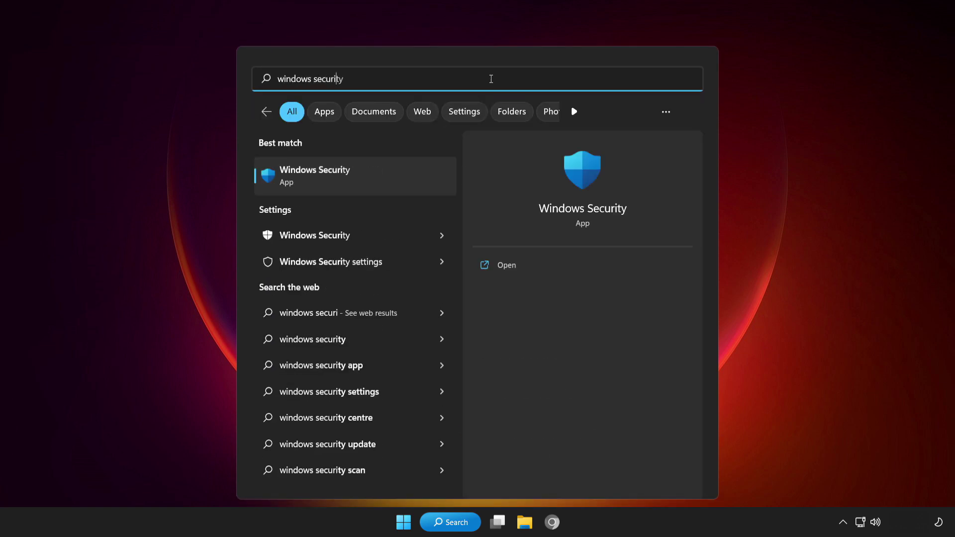
pyautogui.write('ty')
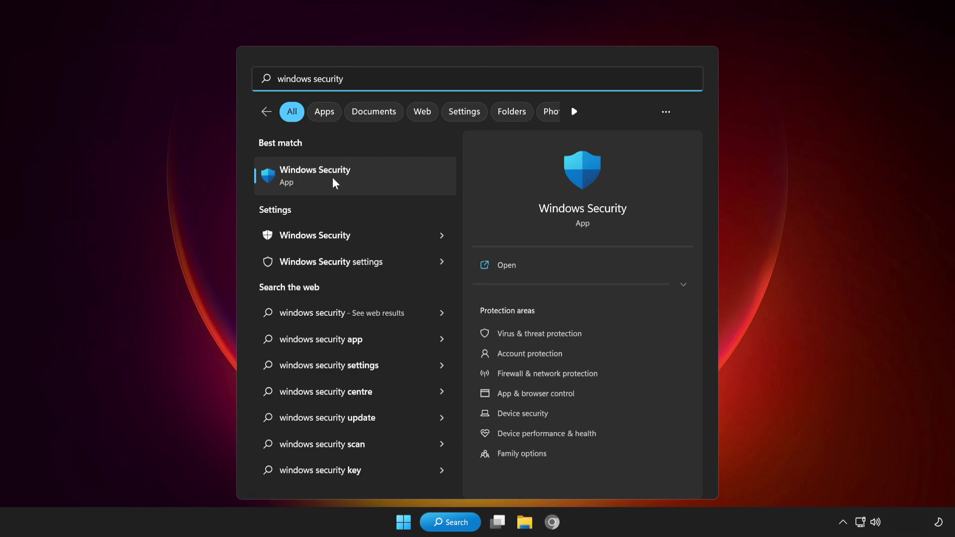
pyautogui.click(383, 173)
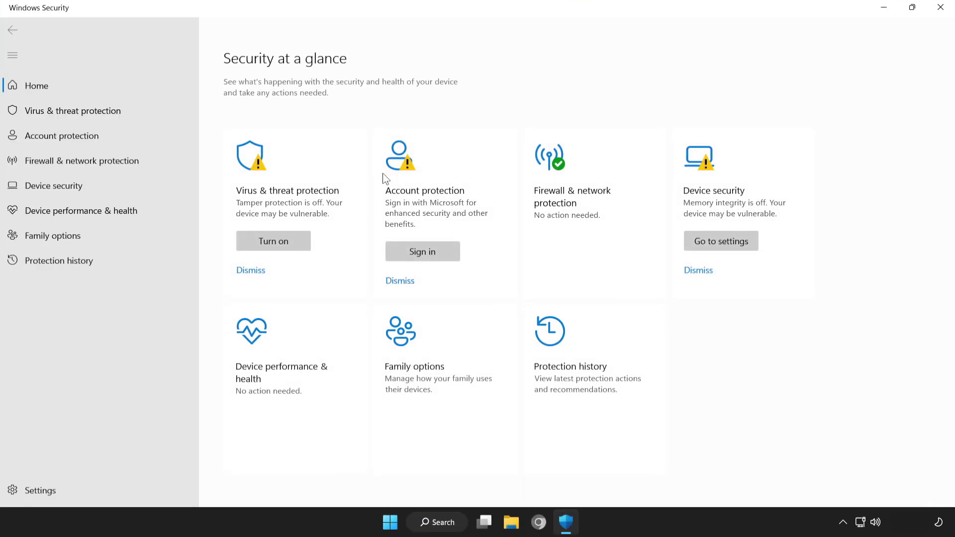
# Open the Exclusions page from the Virus & threat protection settings
pyautogui.click(133, 109)
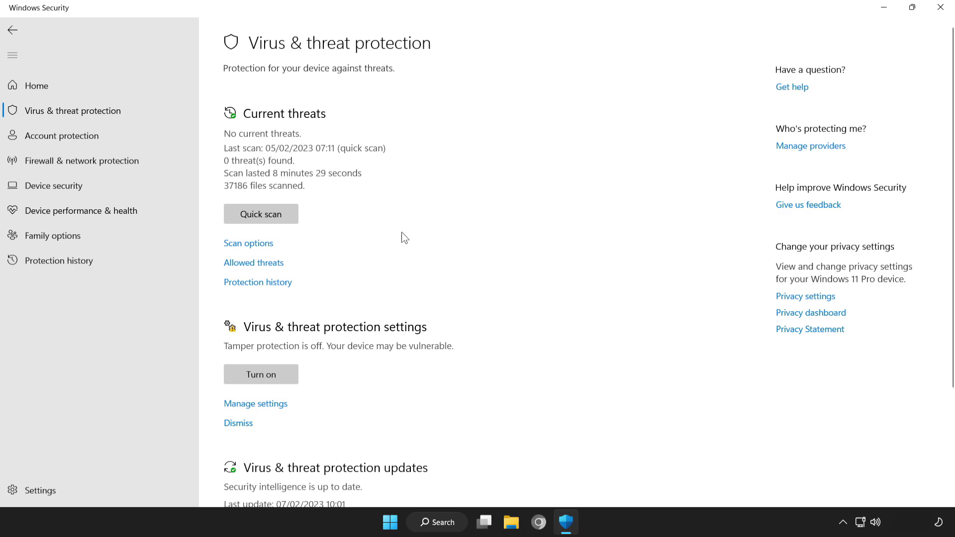
pyautogui.moveTo(951, 209); pyautogui.dragTo(953, 265)
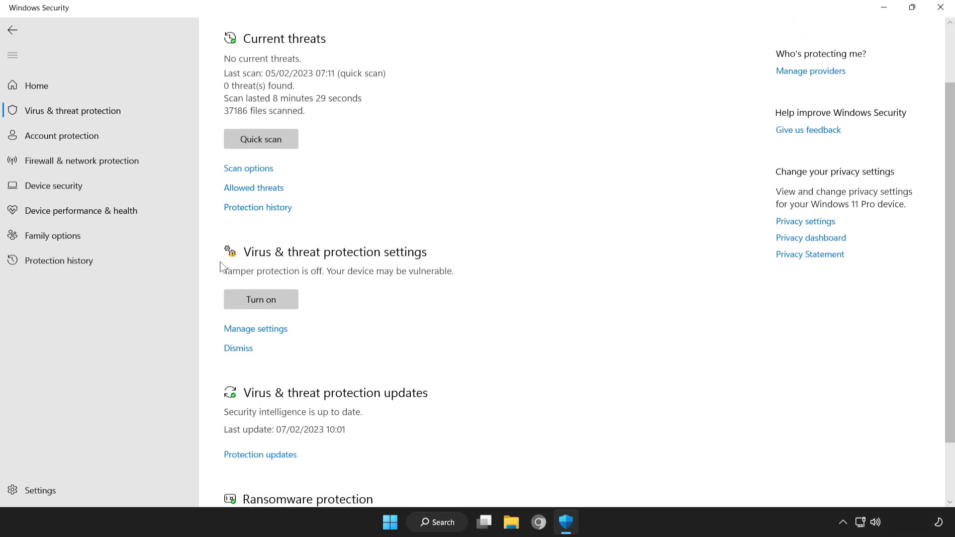
pyautogui.click(272, 331)
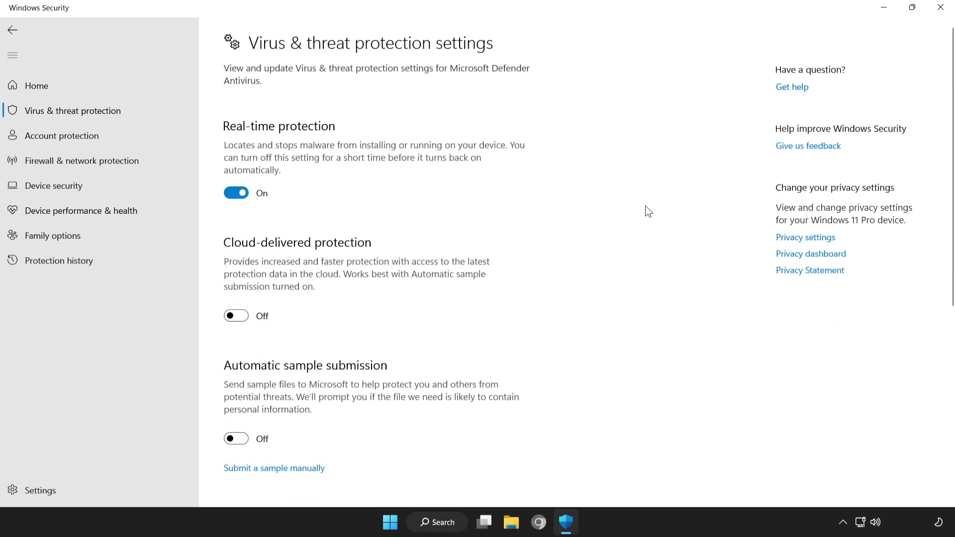
pyautogui.moveTo(948, 139); pyautogui.dragTo(952, 349)
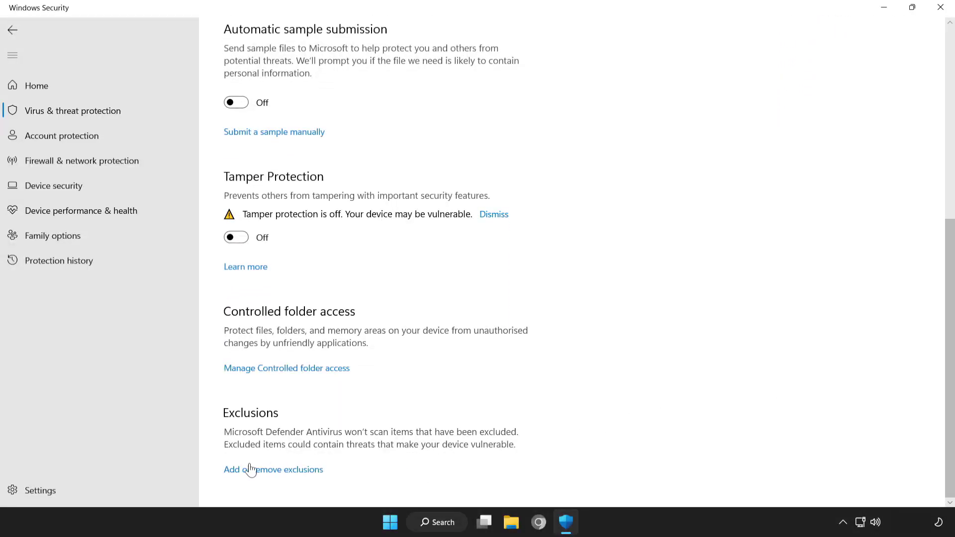
pyautogui.click(286, 470)
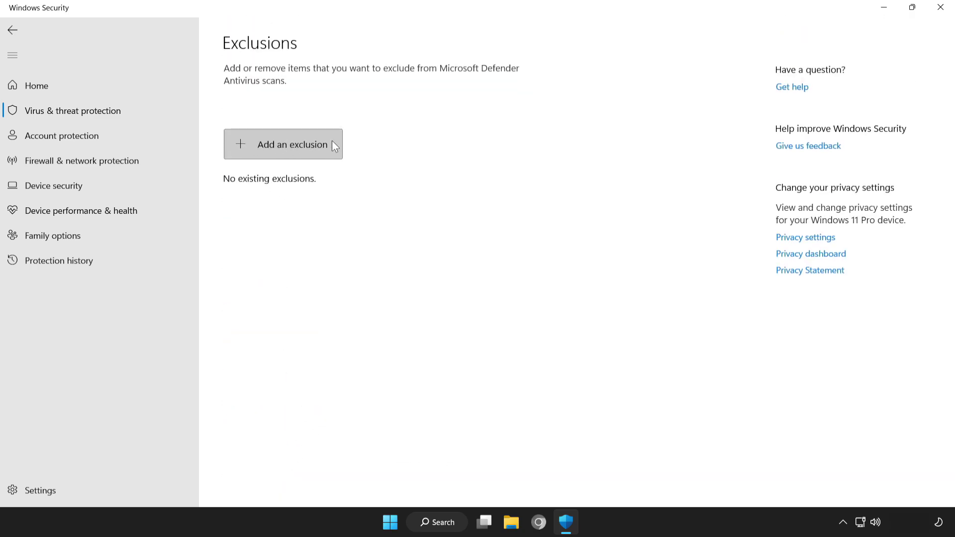
# Add the NOT WORKING APP shortcut from Program Files (x86) as a file exclusion, and close Windows Security
pyautogui.click(277, 146)
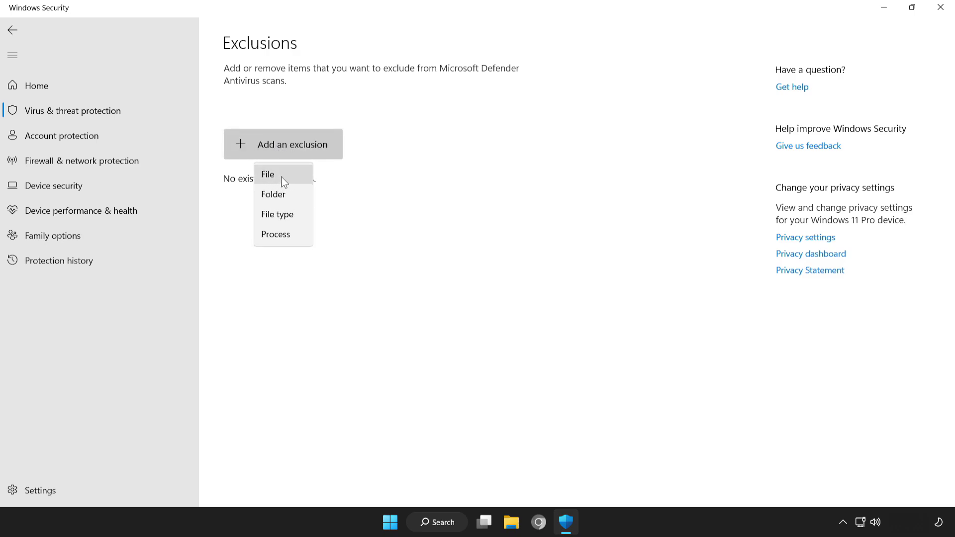
pyautogui.click(291, 175)
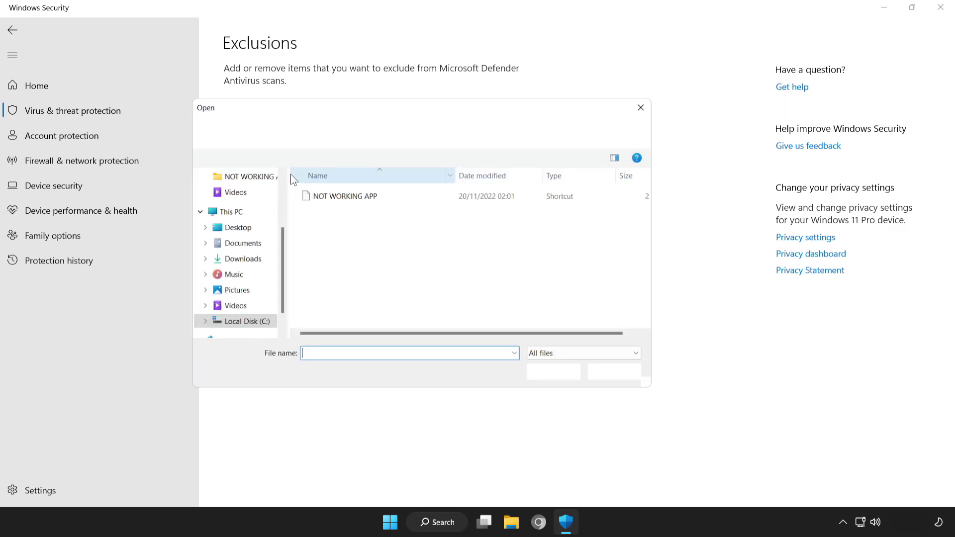
pyautogui.click(306, 198)
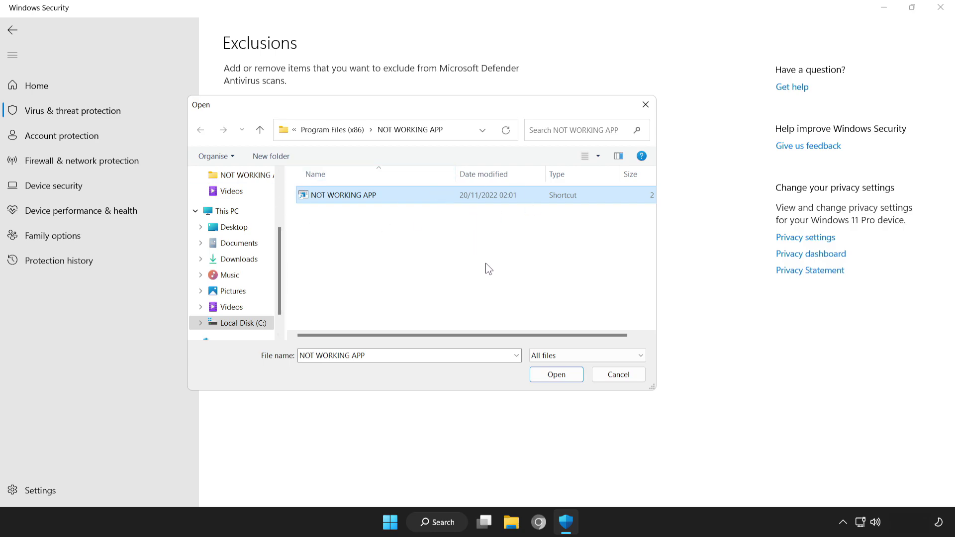
pyautogui.click(563, 378)
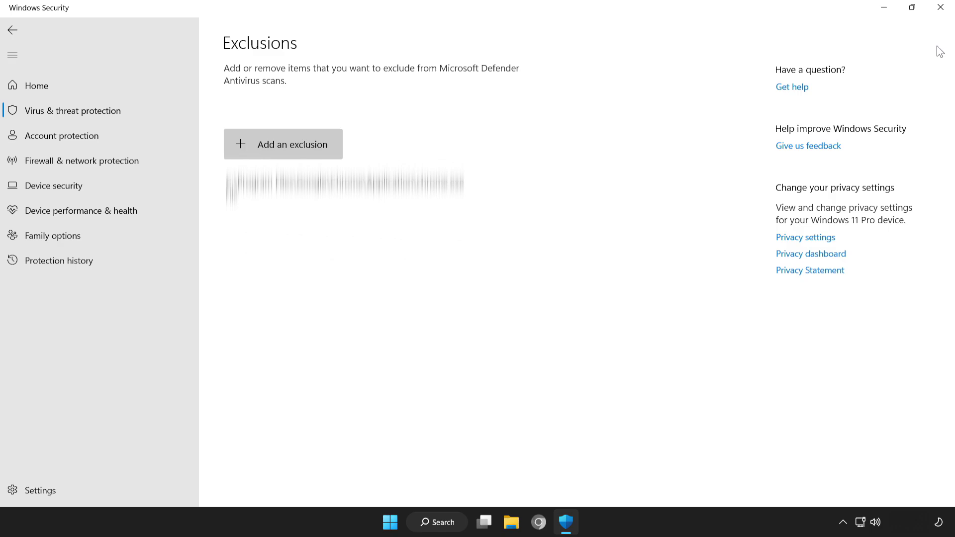
pyautogui.click(938, 11)
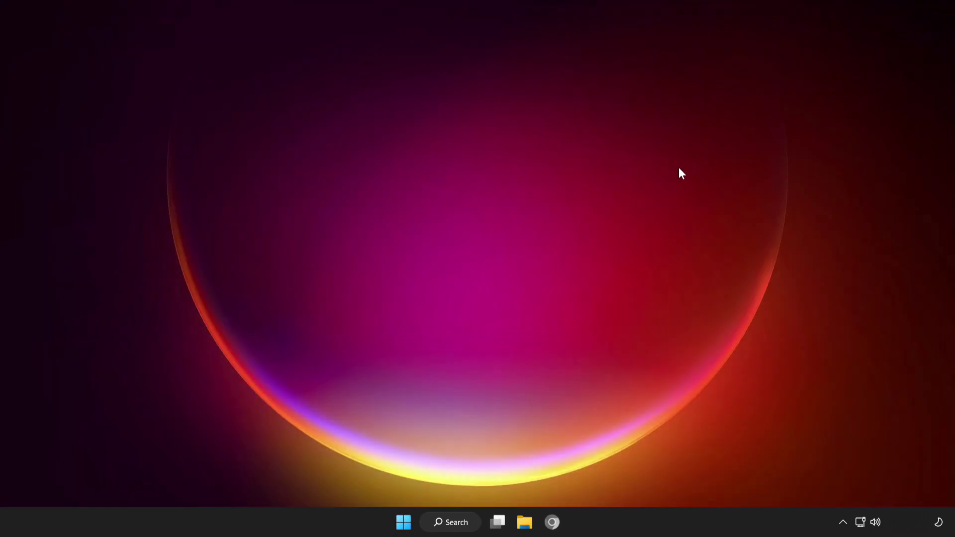
# Bring up the Sleep, Shut down and Restart options for the computer
pyautogui.click(403, 523)
pyautogui.click(632, 480)
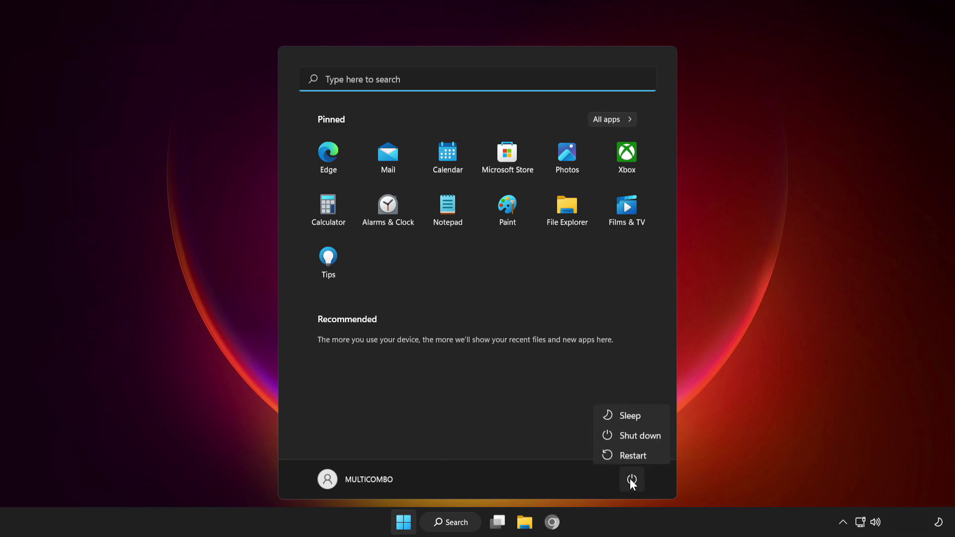